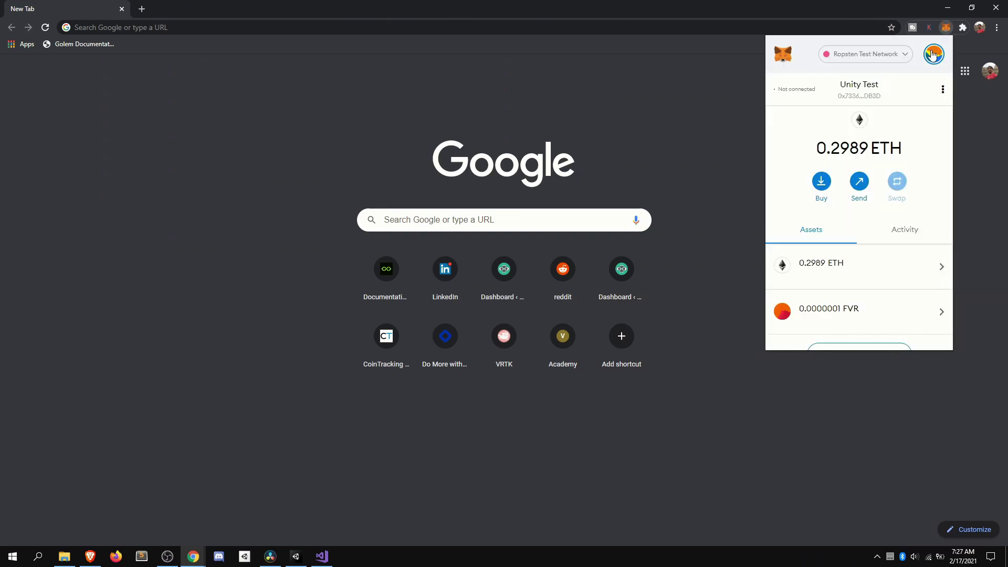
- Open the MetaMask account list to check the Unity Test account's 0.2989 ETH Ropsten balance
{"action": "left_click", "coordinate": [933, 53]}
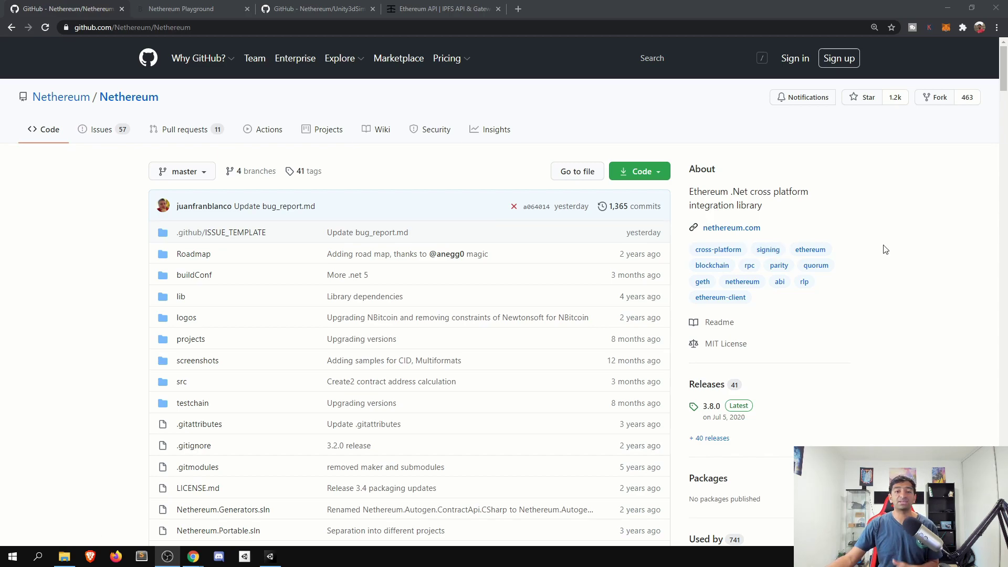
- Read the Nethereum README down to its Playground section, then go to the Nethereum Playground page
{"action": "scroll", "coordinate": [876, 253], "scroll_direction": "down", "scroll_amount": 2}
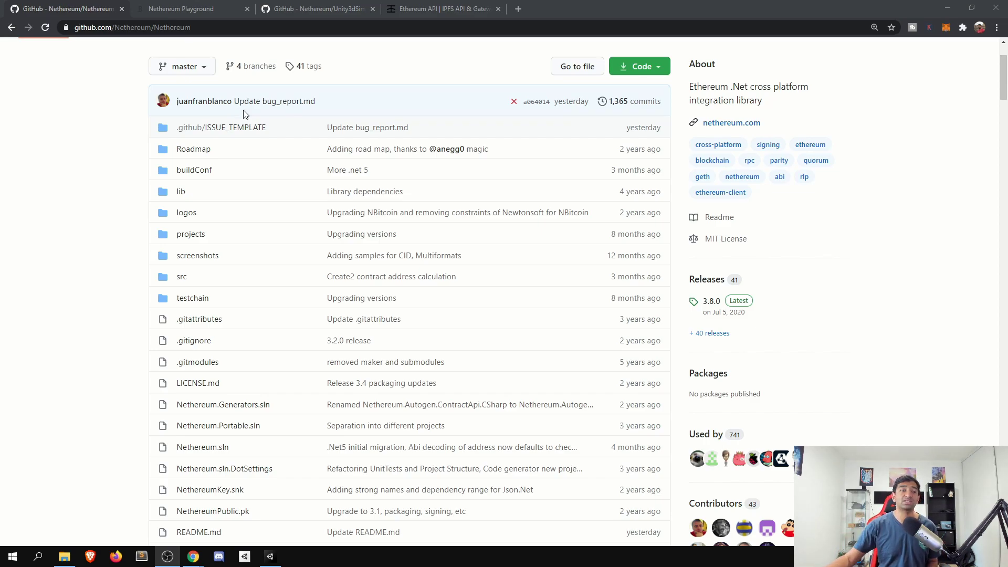
{"action": "scroll", "coordinate": [308, 138], "scroll_direction": "down", "scroll_amount": 7}
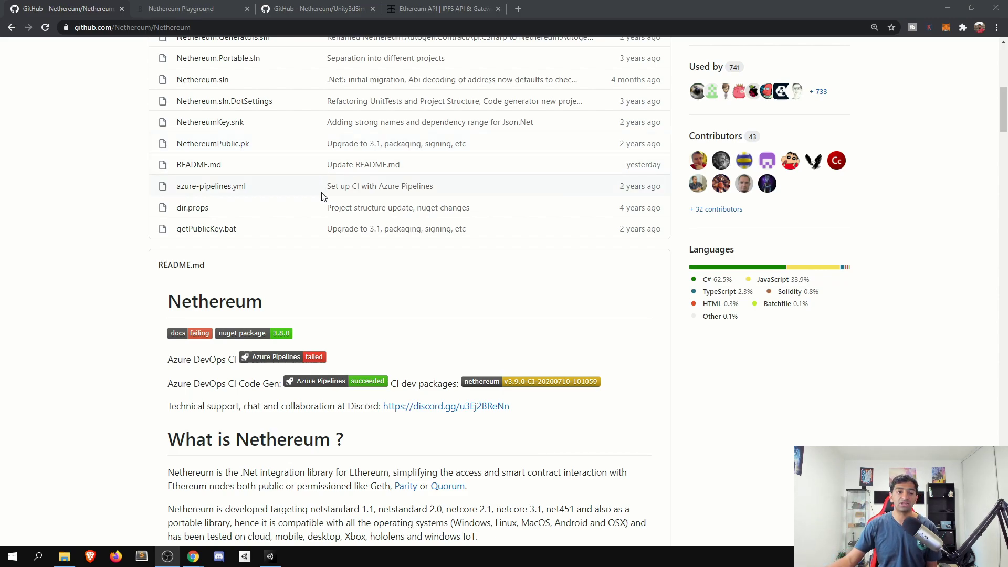
{"action": "scroll", "coordinate": [323, 197], "scroll_direction": "down", "scroll_amount": 6}
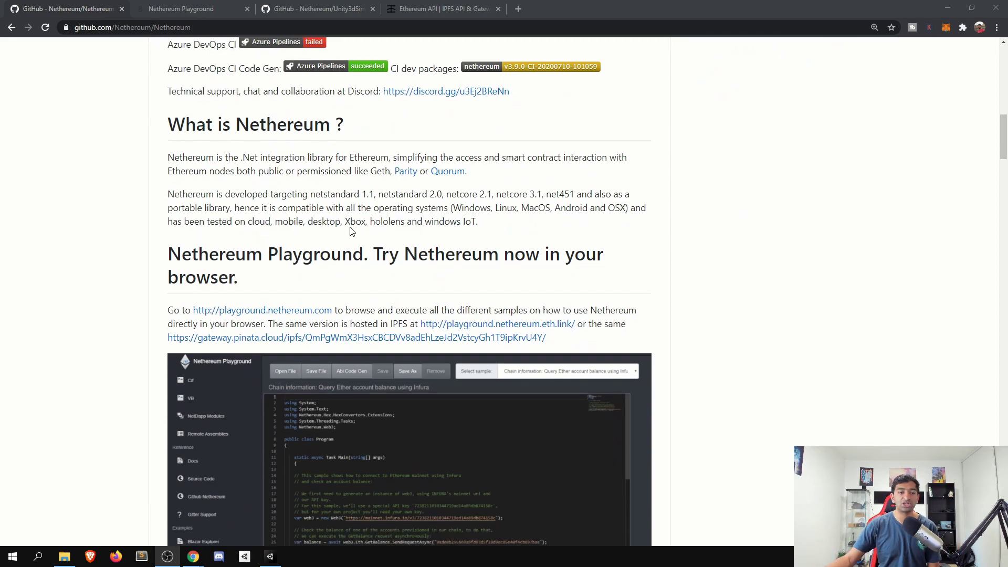
{"action": "scroll", "coordinate": [345, 224], "scroll_direction": "down", "scroll_amount": 1}
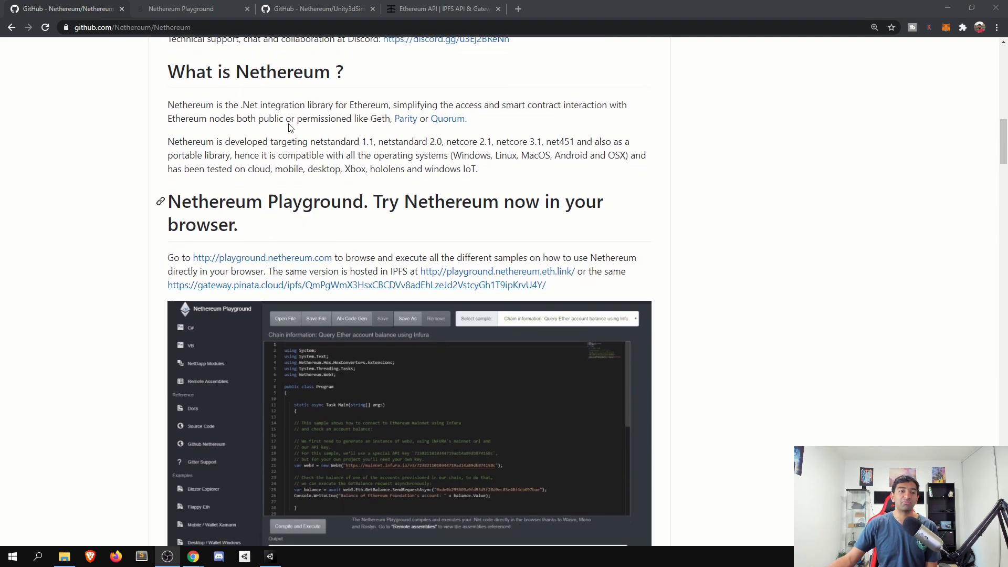
{"action": "left_click", "coordinate": [181, 9]}
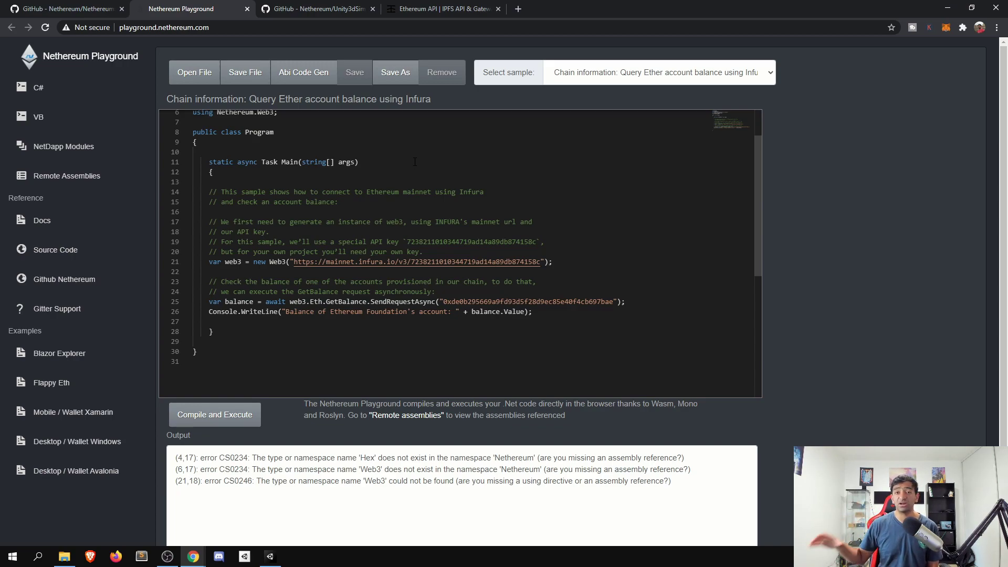
- Review the Infura balance-query C# sample and its errors, then go to the Unity3dSimpleSampleNet461 repository
{"action": "scroll", "coordinate": [431, 222], "scroll_direction": "up", "scroll_amount": 1}
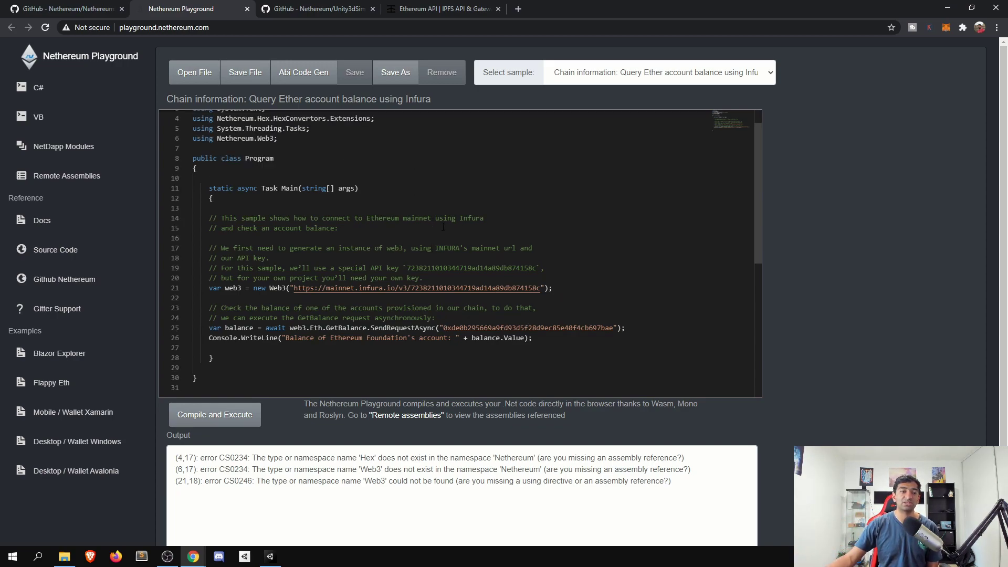
{"action": "scroll", "coordinate": [471, 229], "scroll_direction": "up", "scroll_amount": 1}
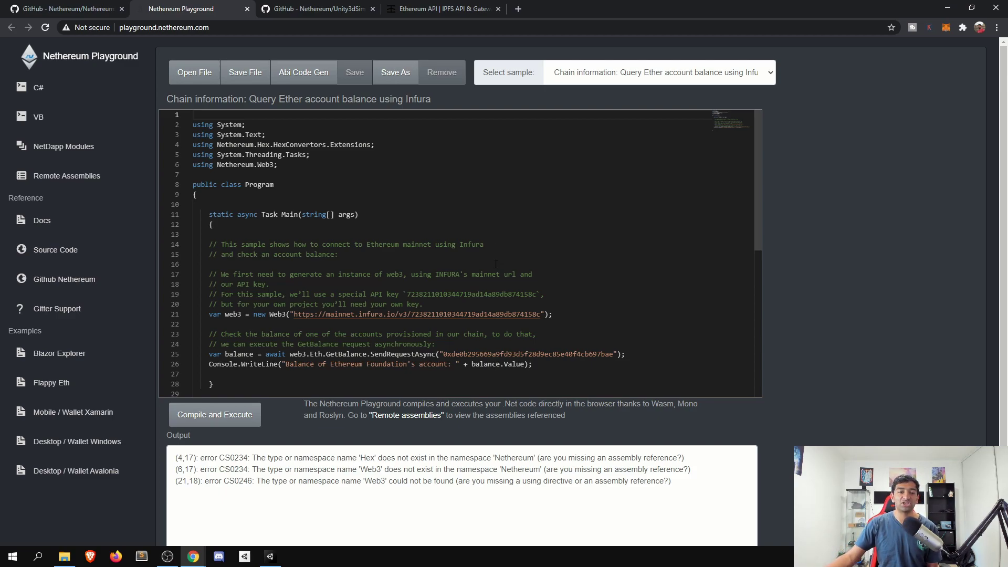
{"action": "scroll", "coordinate": [495, 264], "scroll_direction": "down", "scroll_amount": 1}
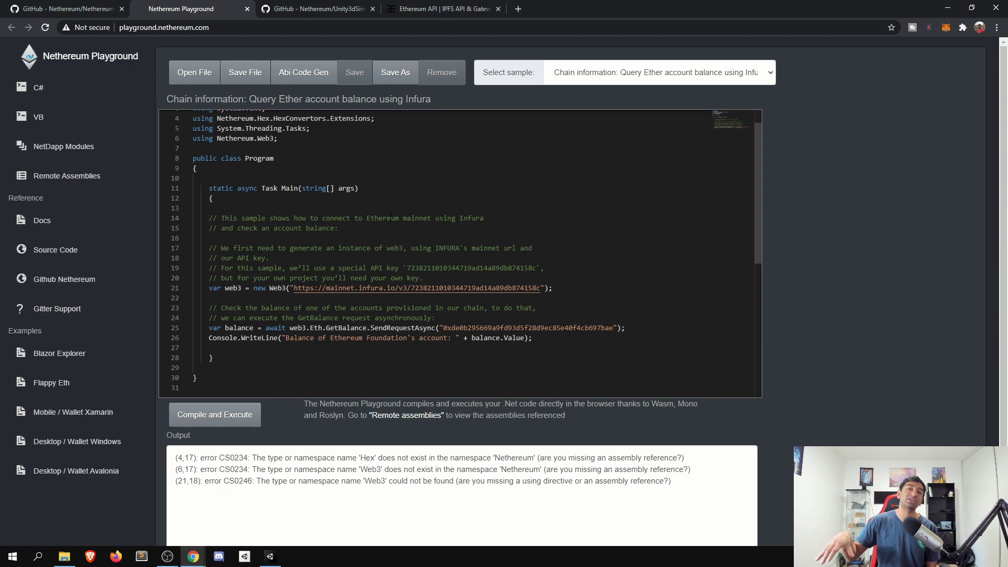
{"action": "scroll", "coordinate": [383, 203], "scroll_direction": "up", "scroll_amount": 1}
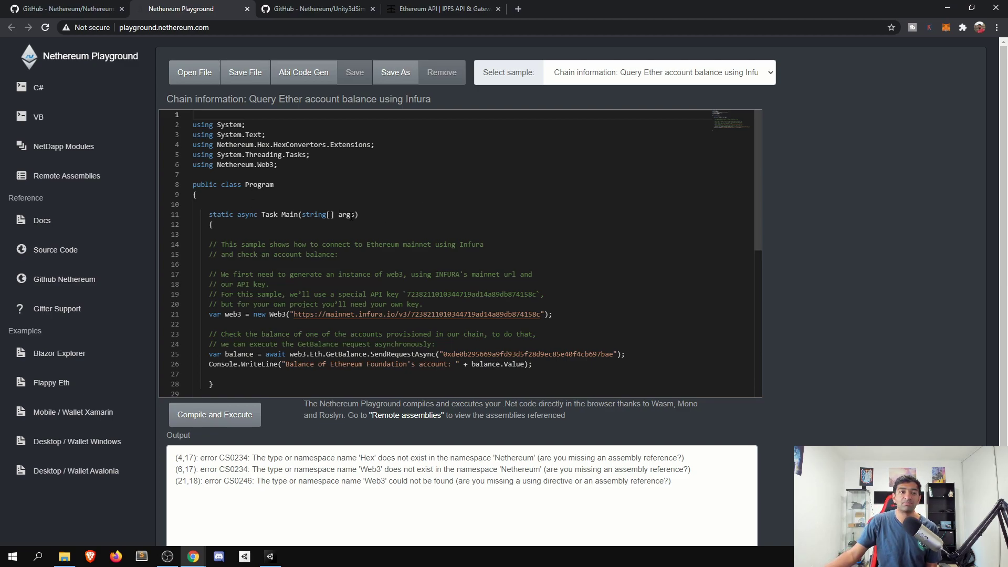
{"action": "key", "text": "ctrl+Tab"}
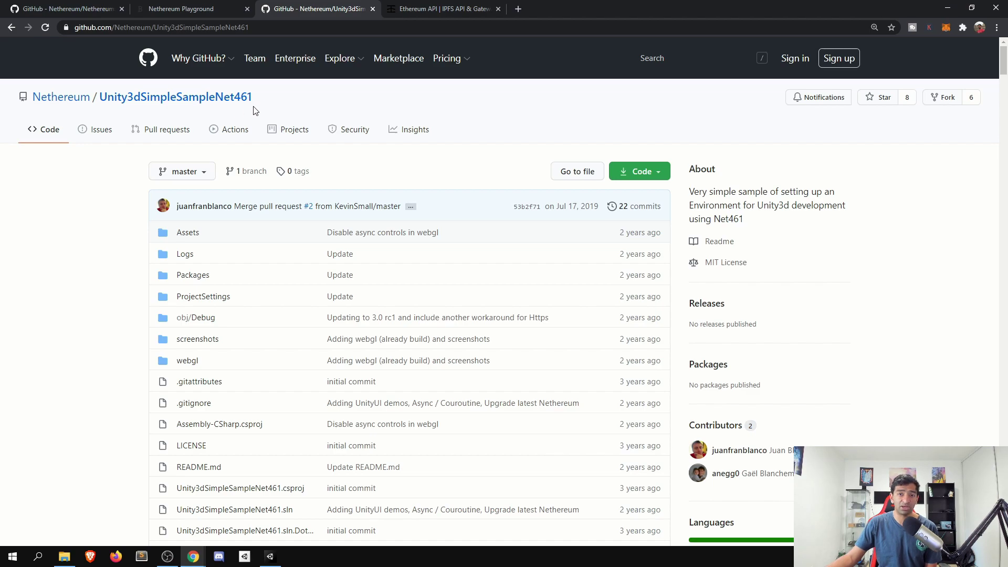
- Open the Nethereum organisation page and locate the Unity3dSimpleSampleNet461 repository among its Unity samples
{"action": "left_click_drag", "start_coordinate": [266, 100], "coordinate": [215, 97]}
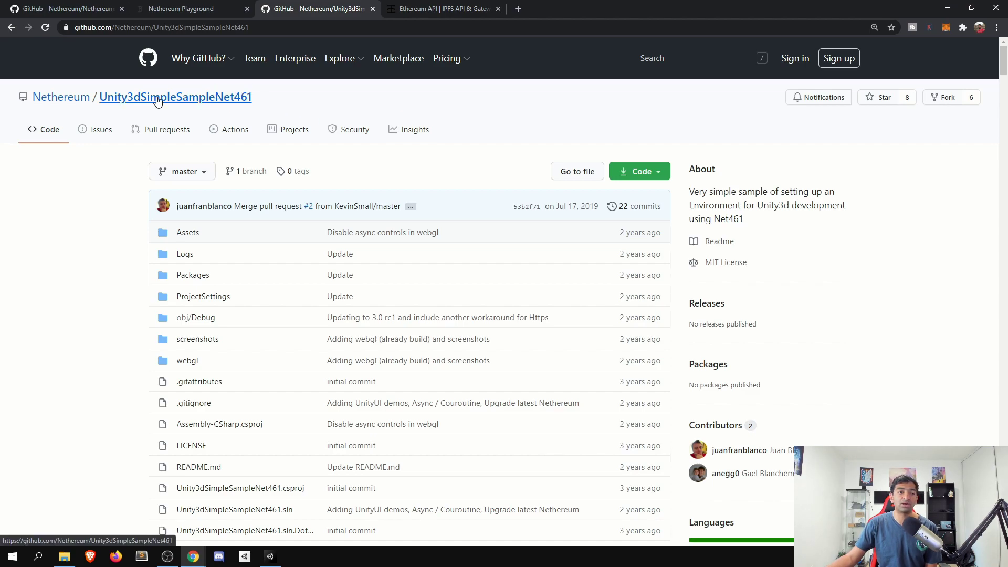
{"action": "middle_click", "coordinate": [67, 100]}
{"action": "left_click", "coordinate": [402, 5]}
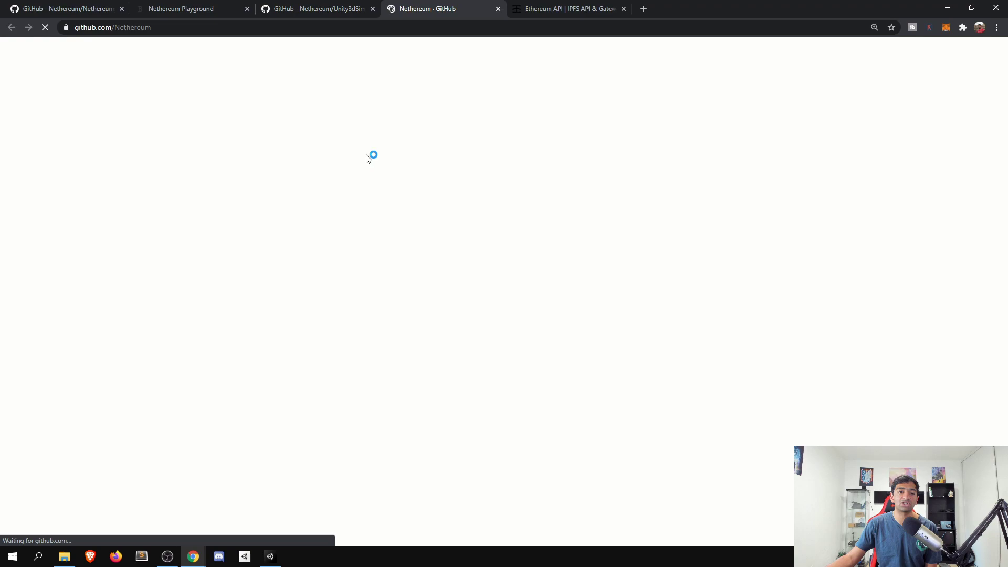
{"action": "scroll", "coordinate": [275, 243], "scroll_direction": "down", "scroll_amount": 5}
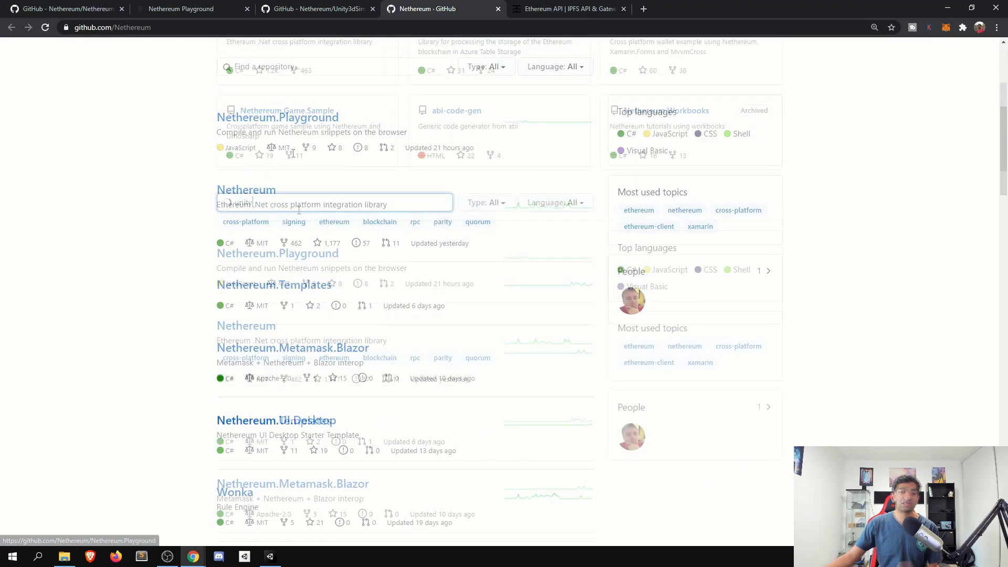
{"action": "left_click_drag", "start_coordinate": [362, 294], "coordinate": [200, 279]}
{"action": "left_click", "coordinate": [210, 284]}
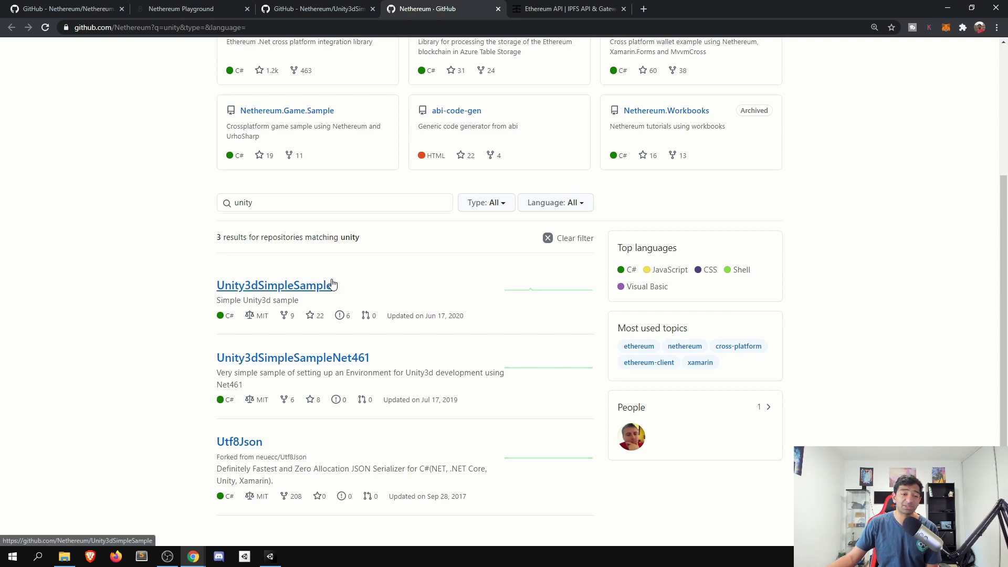
{"action": "left_click_drag", "start_coordinate": [408, 351], "coordinate": [229, 361]}
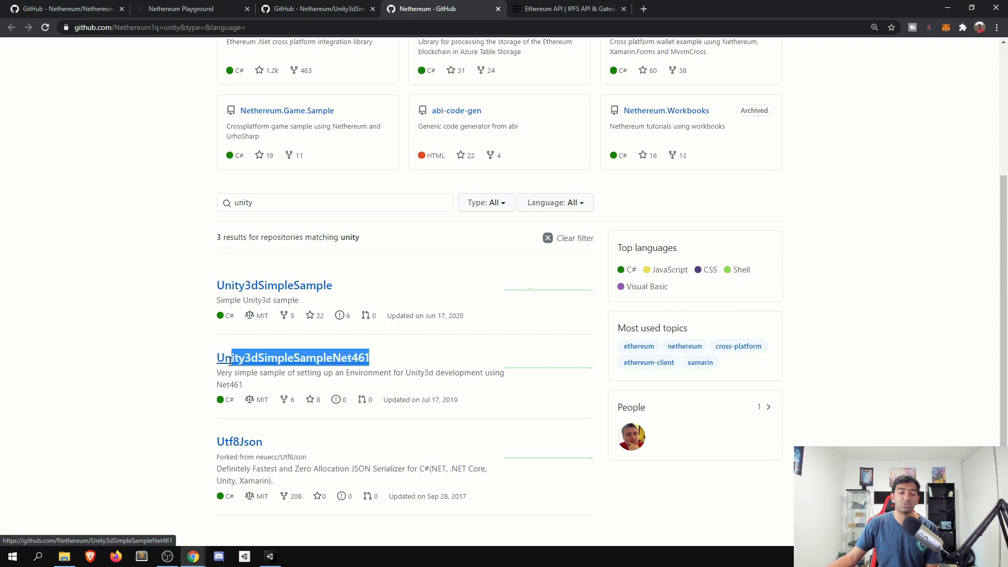
{"action": "left_click", "coordinate": [395, 379]}
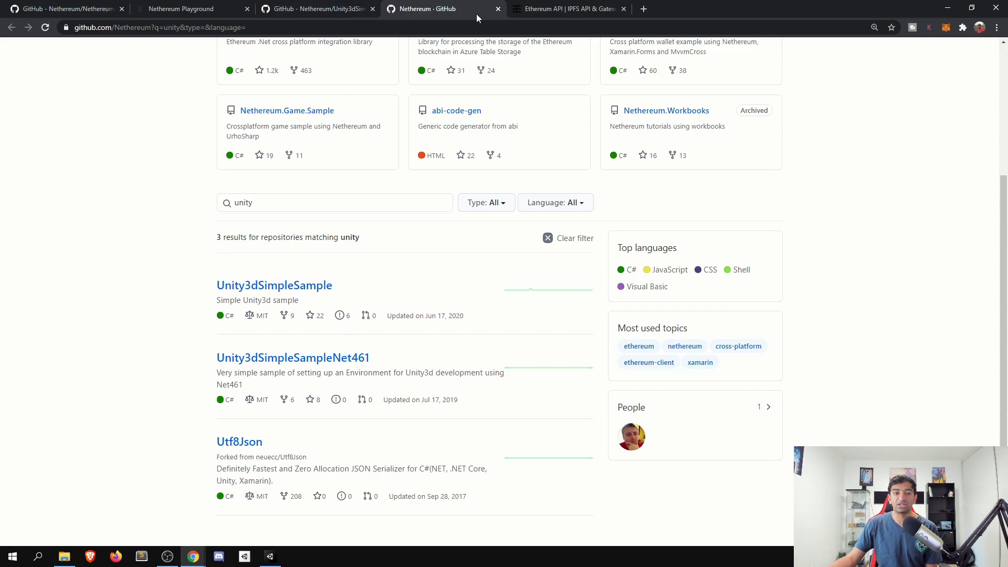
- Close the organisation page and show the Unity3dSimpleSampleNet461 repository's Insights pulse
{"action": "left_click", "coordinate": [498, 9]}
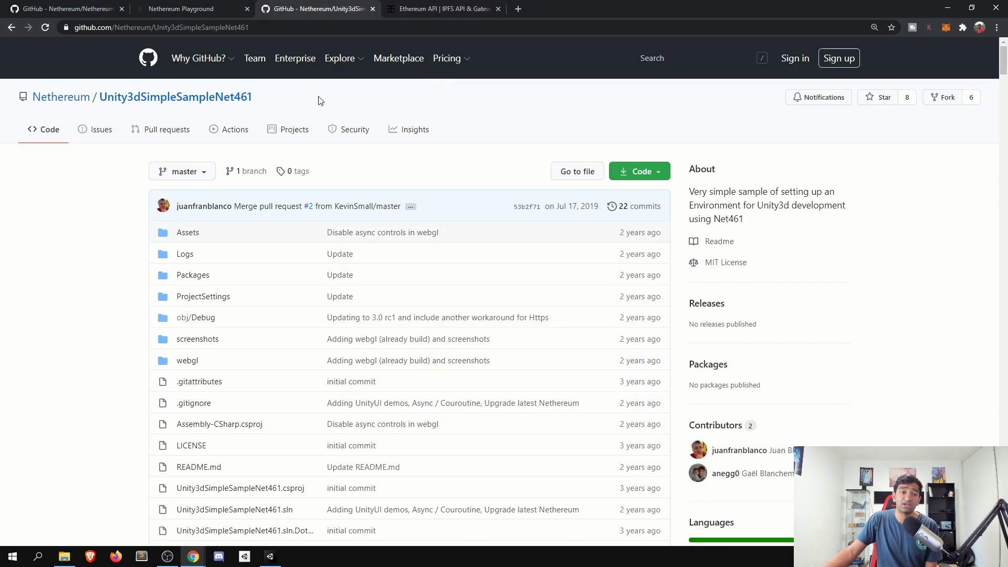
{"action": "left_click_drag", "start_coordinate": [254, 97], "coordinate": [224, 98]}
{"action": "left_click", "coordinate": [409, 126]}
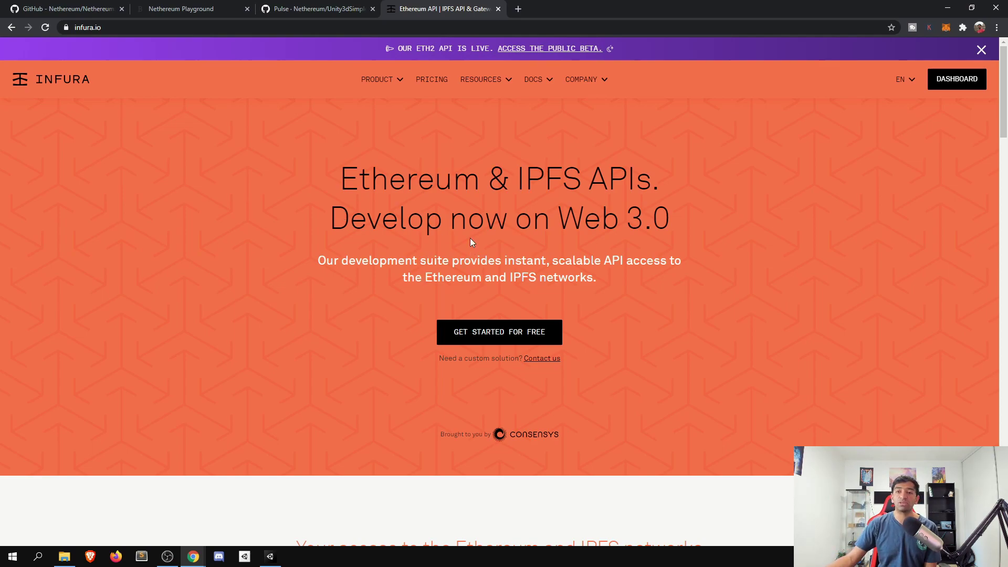
- Confirm in MetaMask the wallet now holds 1.2989 ETH, then return to the repository Pulse page
{"action": "left_click", "coordinate": [946, 27]}
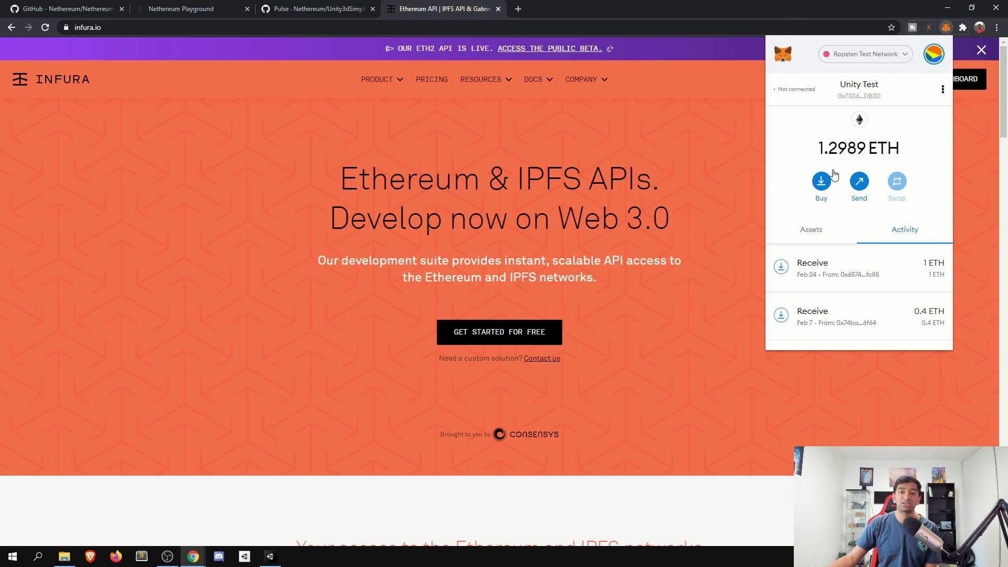
{"action": "left_click", "coordinate": [933, 54]}
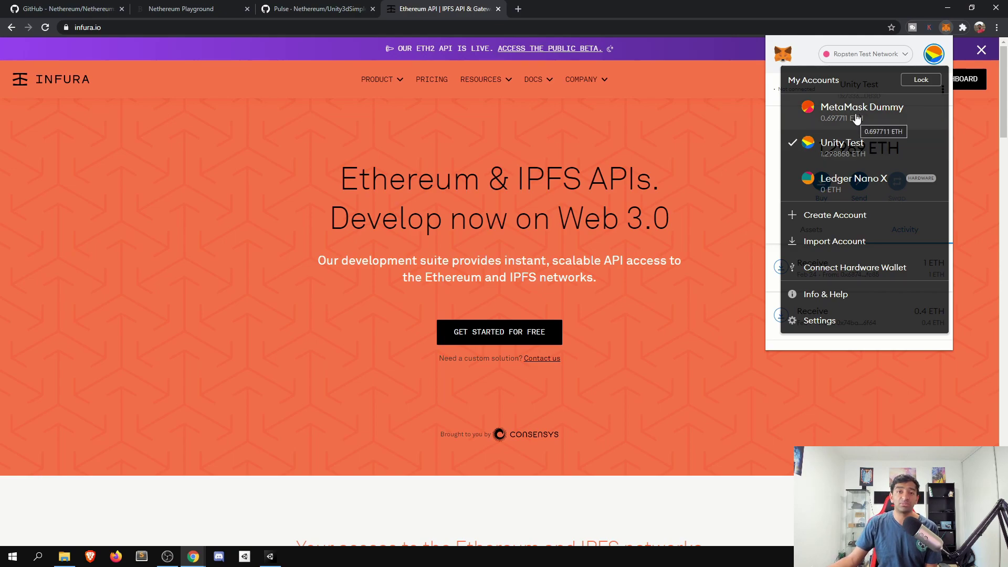
{"action": "left_click", "coordinate": [711, 146]}
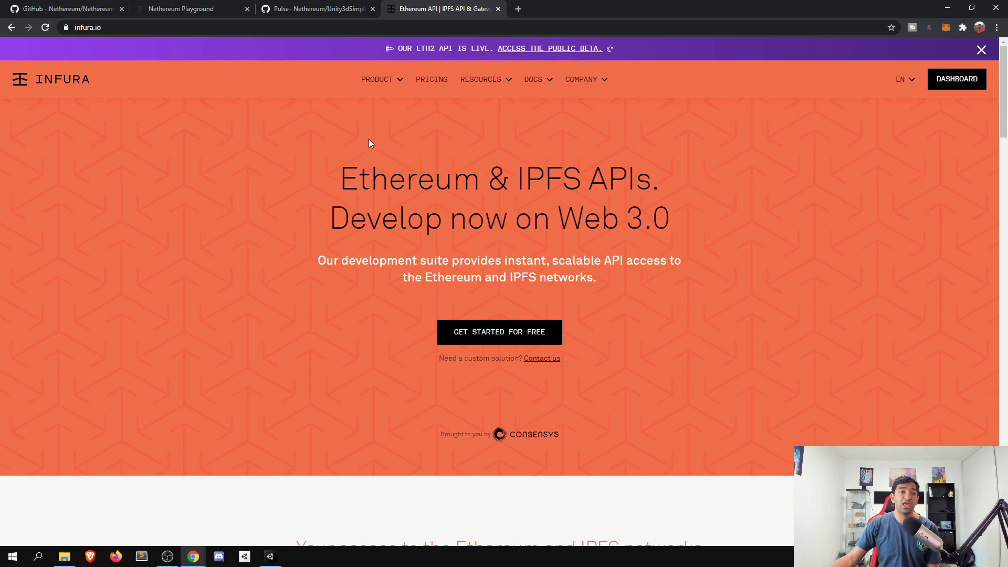
{"action": "left_click", "coordinate": [315, 9]}
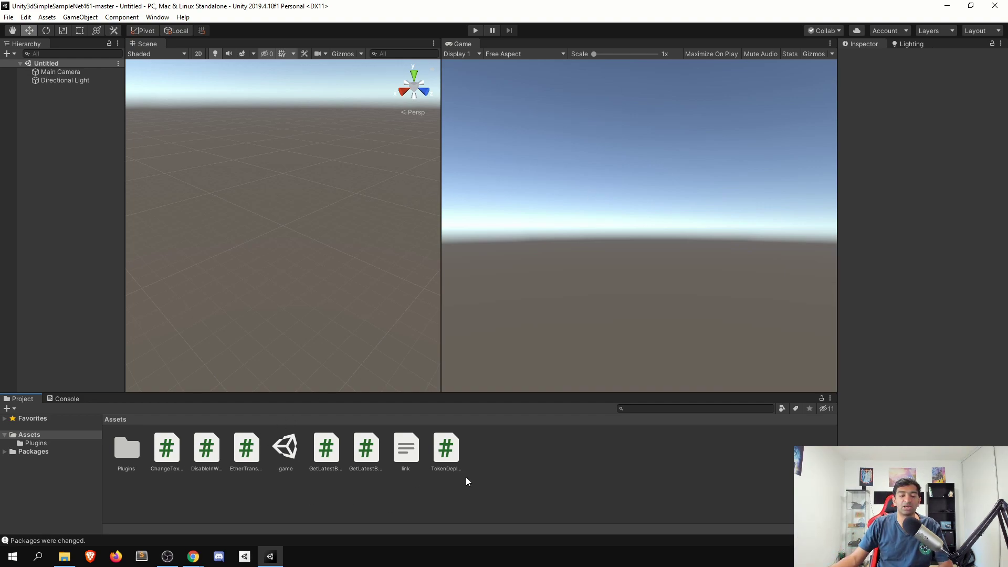
- View link.xml, open the game scene with the Transfer Ether Coroutine form, then return to GitHub
{"action": "left_click", "coordinate": [405, 452]}
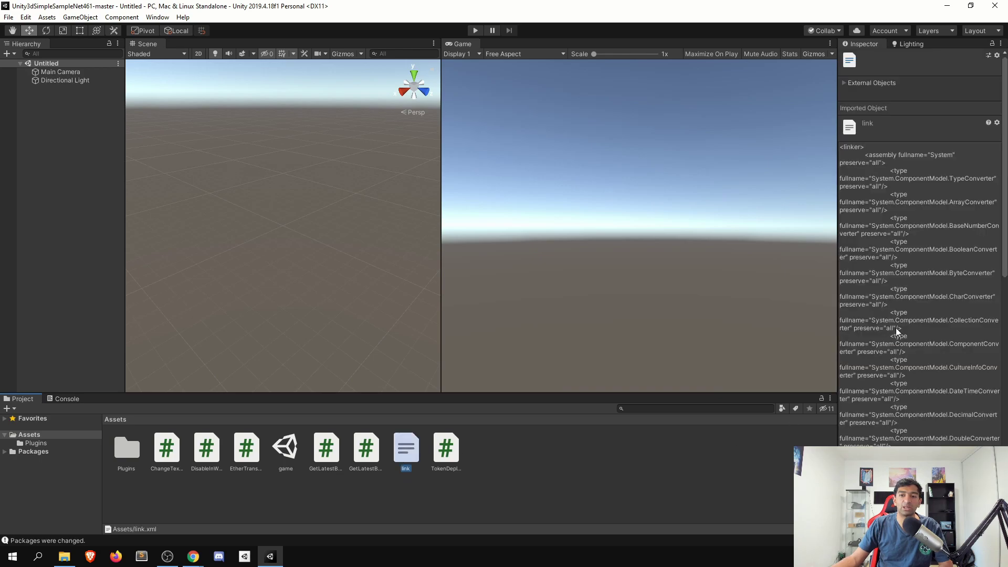
{"action": "scroll", "coordinate": [929, 233], "scroll_direction": "down", "scroll_amount": 10}
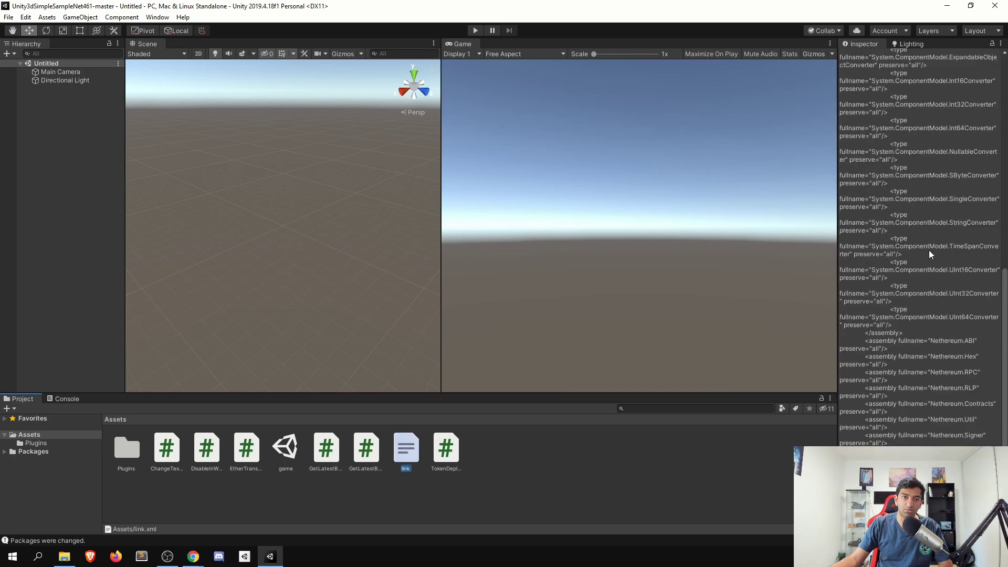
{"action": "scroll", "coordinate": [928, 249], "scroll_direction": "up", "scroll_amount": 10}
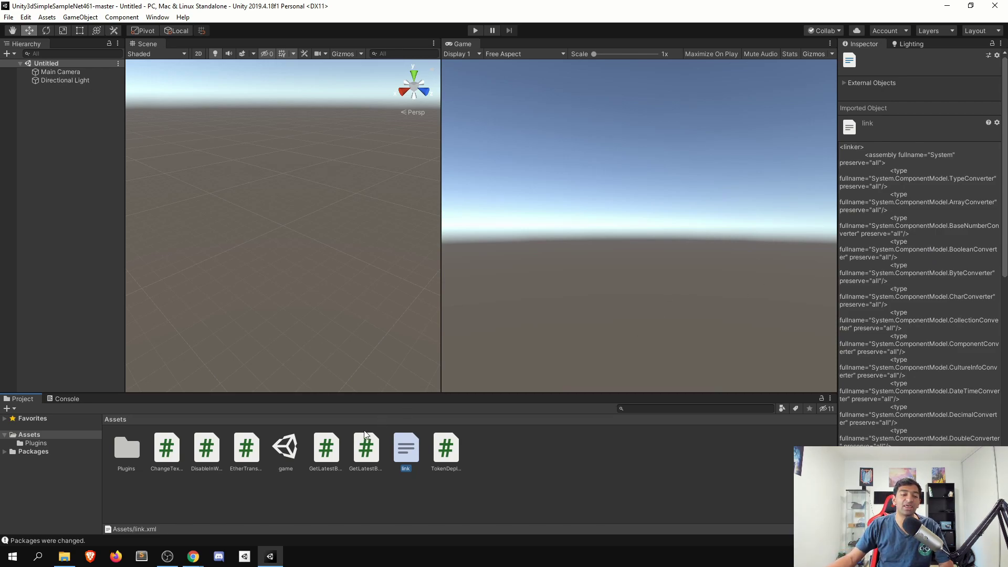
{"action": "double_click", "coordinate": [279, 449]}
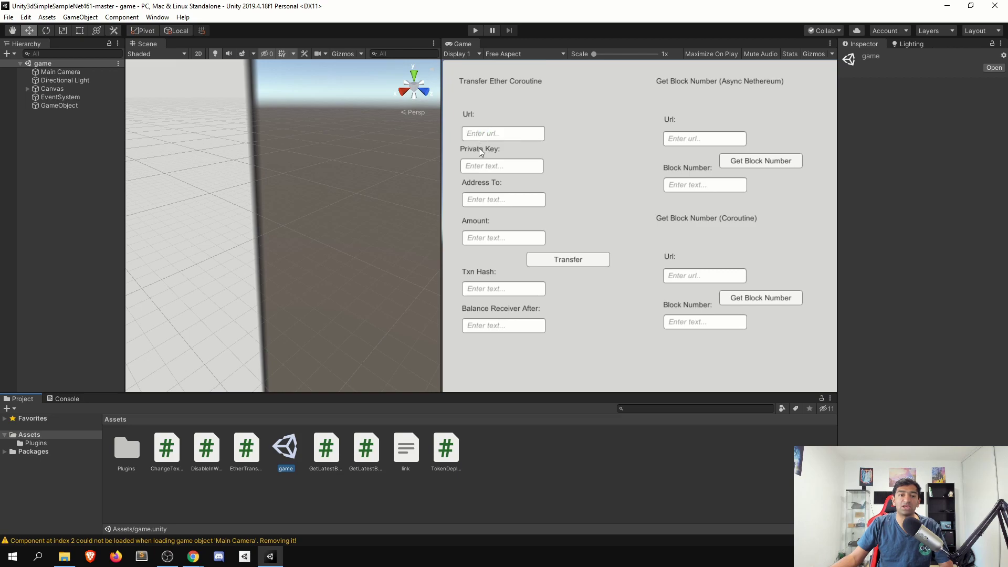
{"action": "left_click", "coordinate": [480, 168]}
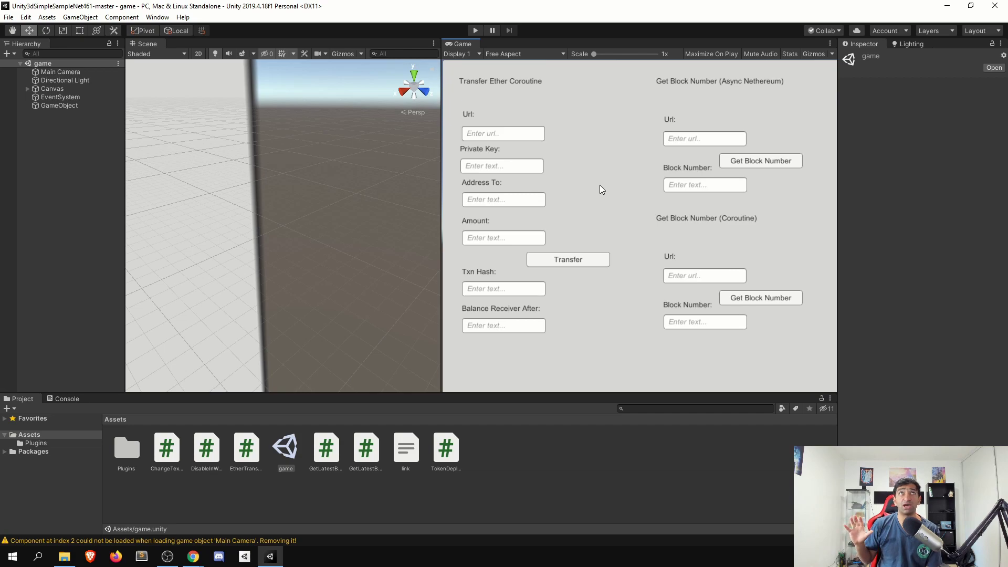
{"action": "left_click", "coordinate": [193, 557]}
{"action": "left_click", "coordinate": [220, 515]}
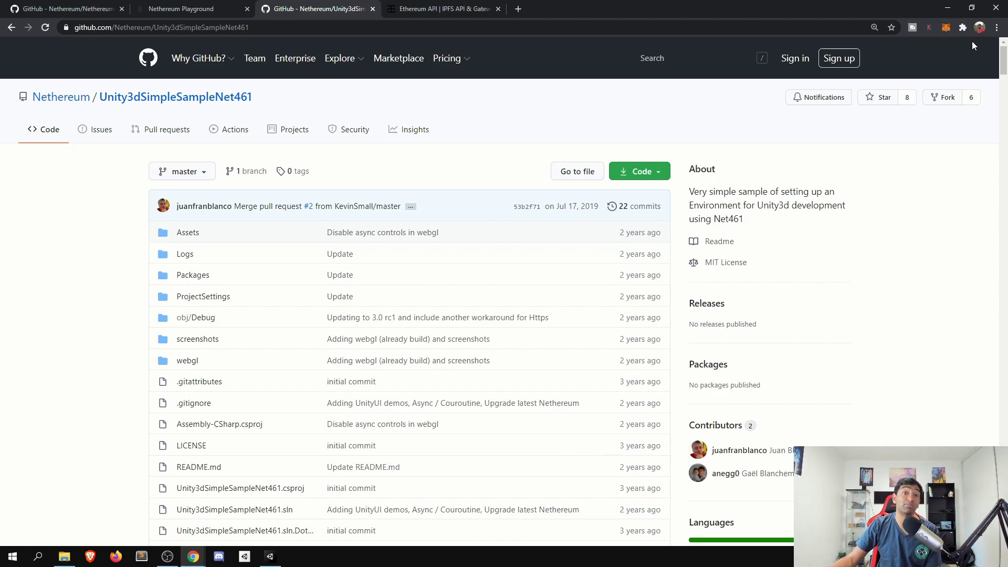
- Check the Infura Web3 URL on line 21 of the Playground sample, then switch to Visual Studio
{"action": "left_click", "coordinate": [201, 10]}
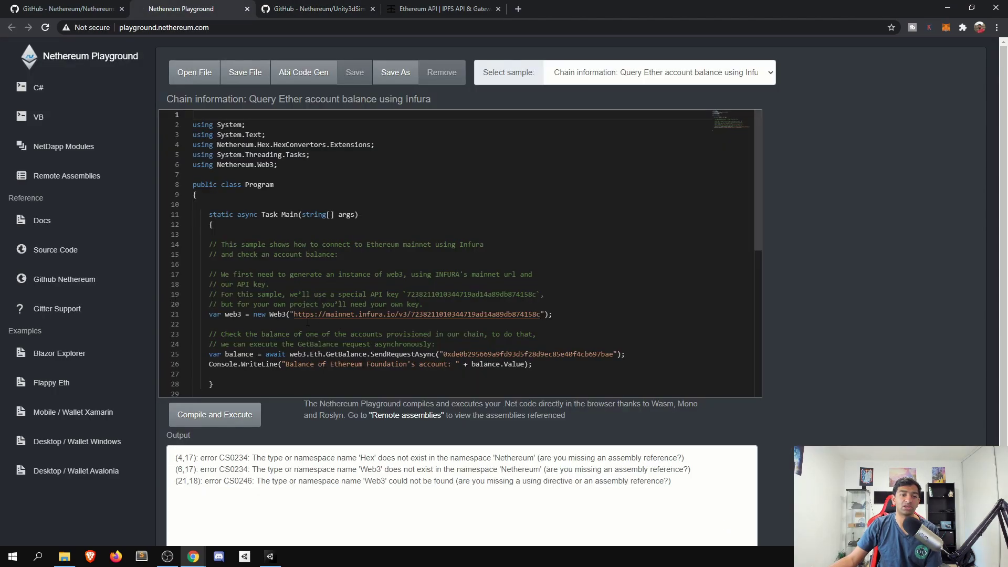
{"action": "left_click_drag", "start_coordinate": [265, 314], "coordinate": [473, 315]}
{"action": "left_click", "coordinate": [457, 267]}
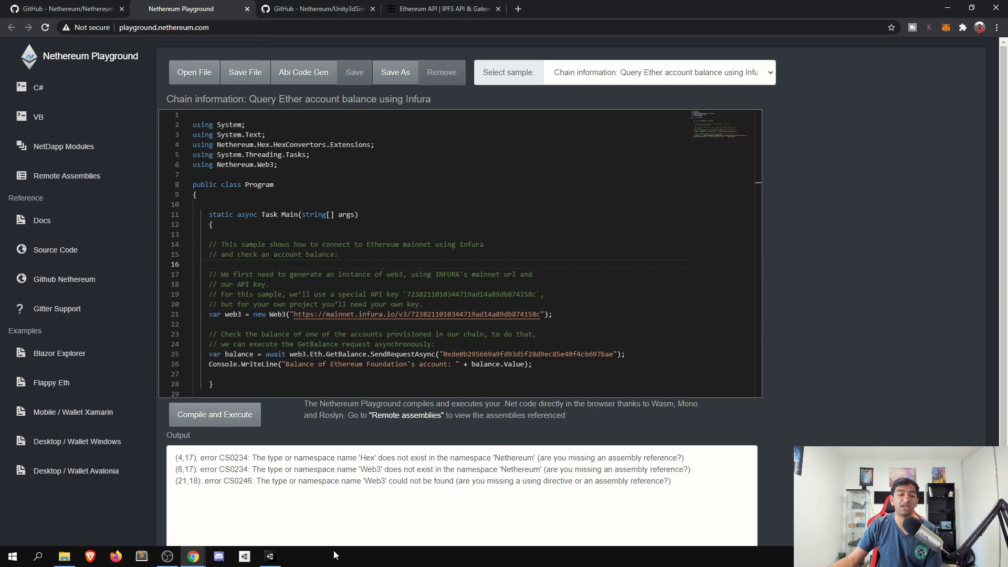
{"action": "left_click", "coordinate": [271, 557]}
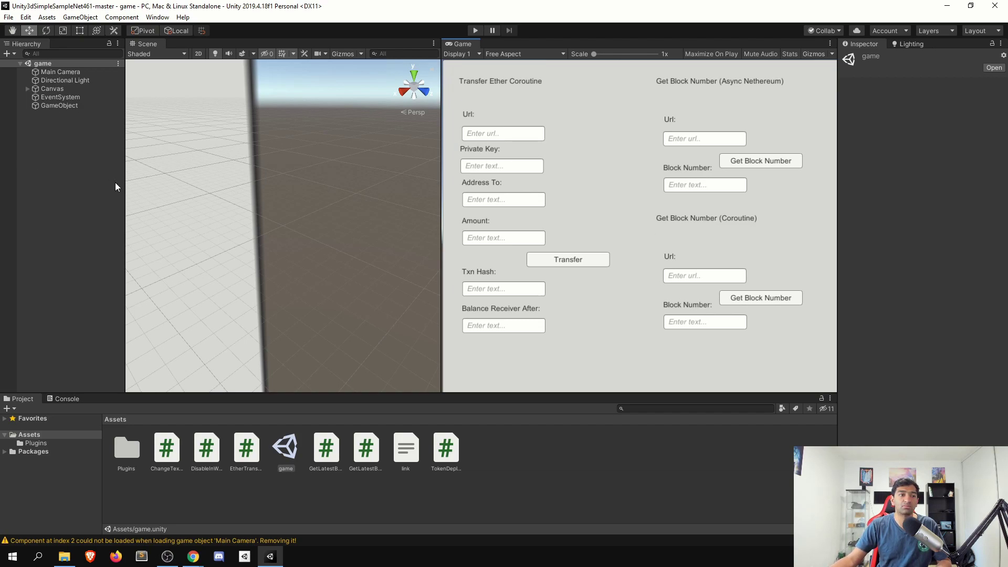
- Select Canvas, then GameObject, to view its Ether Transfer Coroutines settings, then switch back to the browser
{"action": "left_click", "coordinate": [78, 88]}
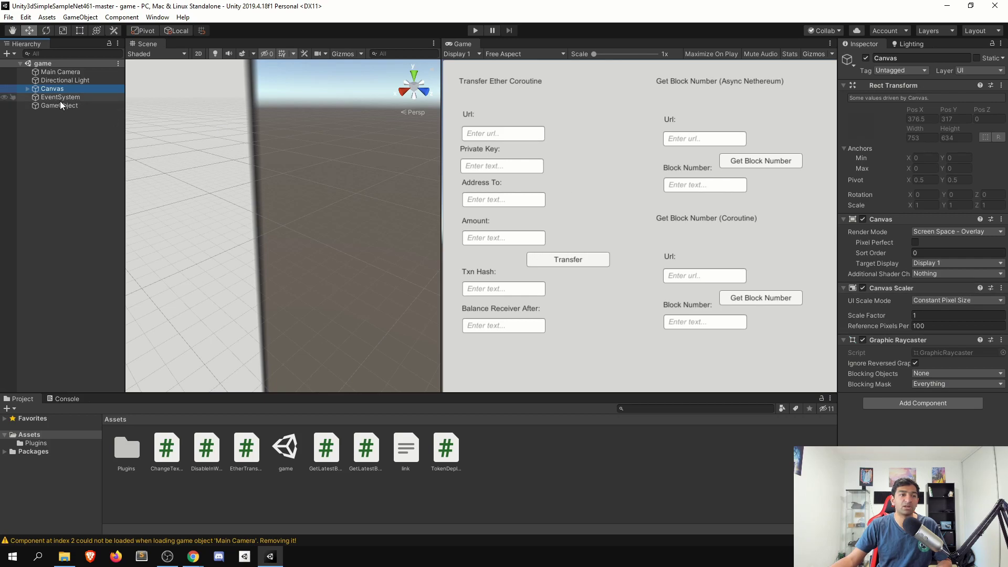
{"action": "left_click", "coordinate": [67, 80]}
{"action": "left_click", "coordinate": [67, 97]}
{"action": "left_click", "coordinate": [65, 106]}
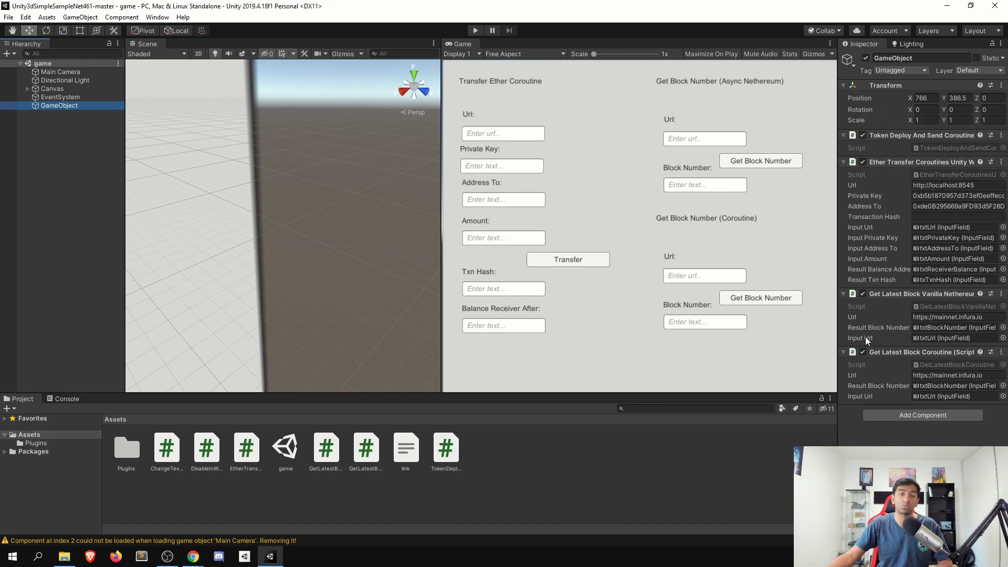
{"action": "left_click", "coordinate": [193, 558]}
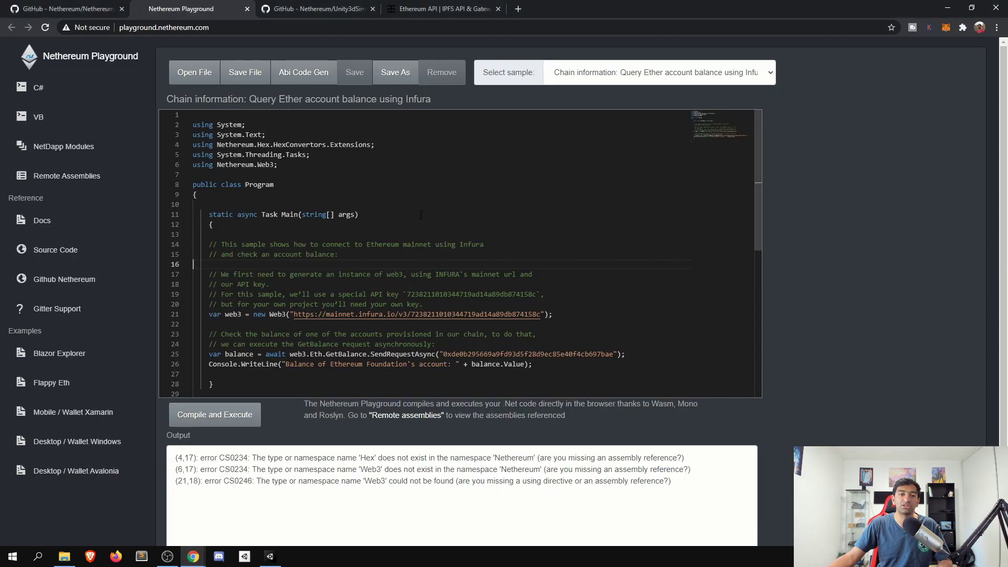
- In Infura's Ethereum dashboard, skip creating a new project and view FusedVR's request stats
{"action": "left_click", "coordinate": [232, 492]}
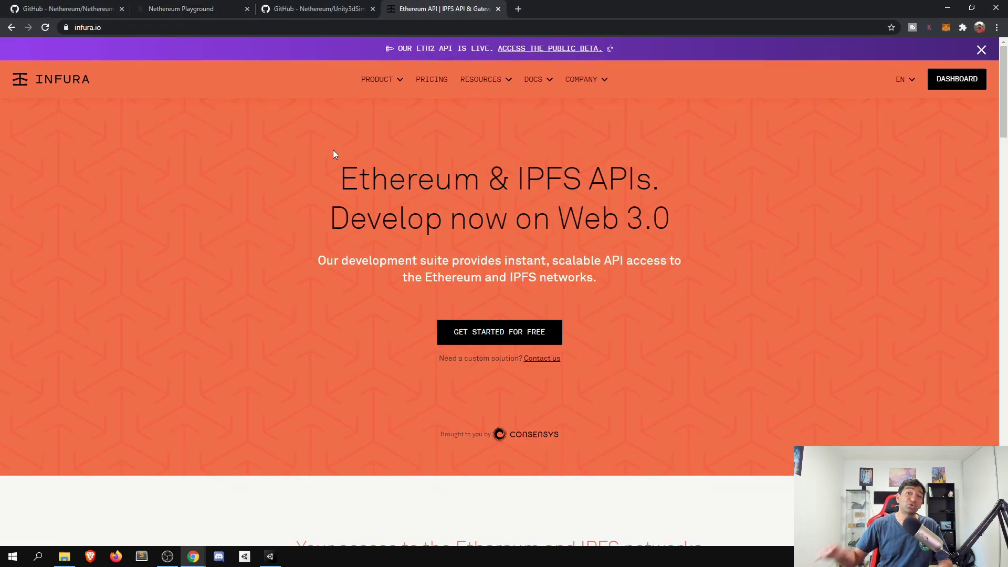
{"action": "left_click", "coordinate": [957, 80]}
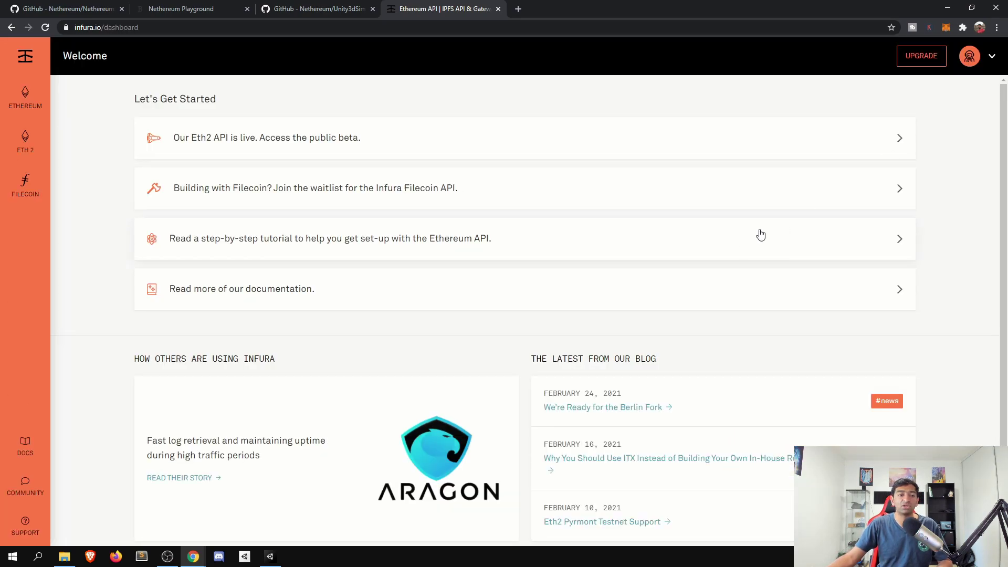
{"action": "left_click", "coordinate": [28, 97]}
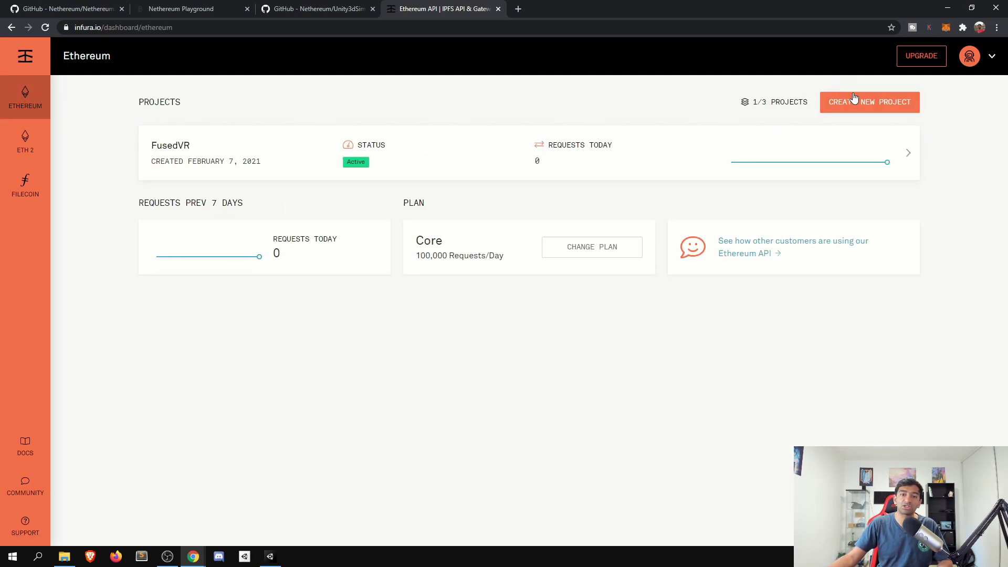
{"action": "left_click", "coordinate": [869, 102]}
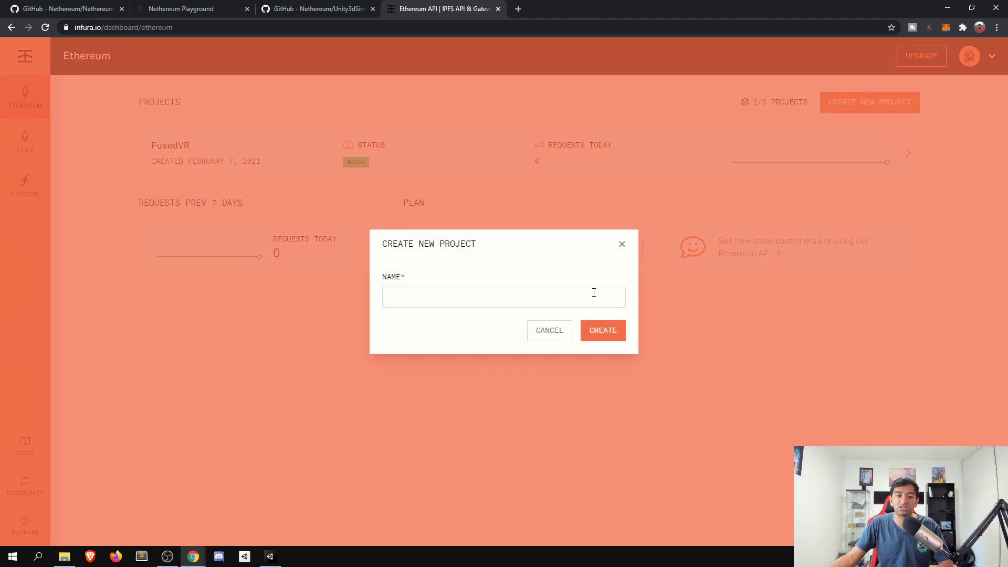
{"action": "left_click", "coordinate": [620, 243]}
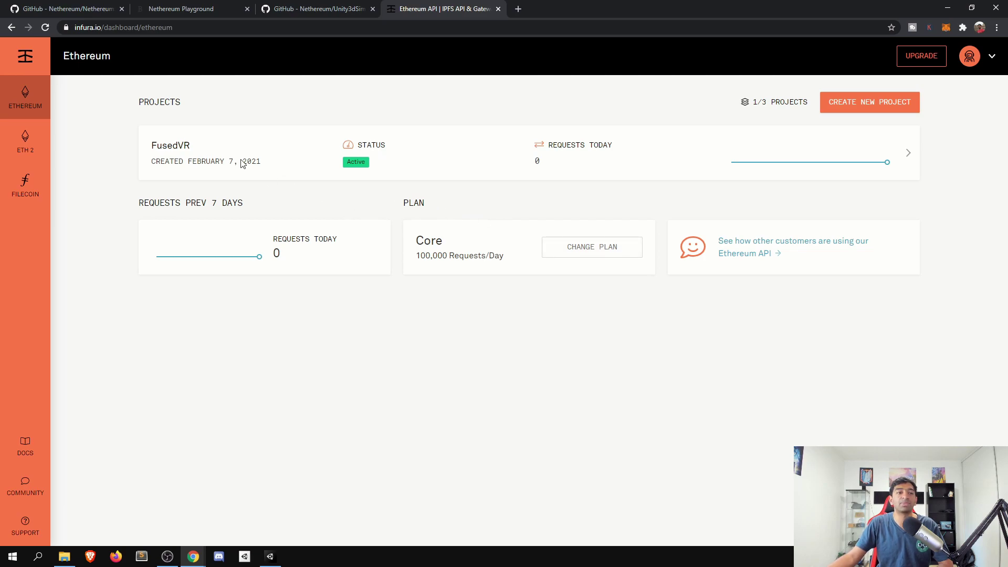
{"action": "left_click", "coordinate": [194, 150]}
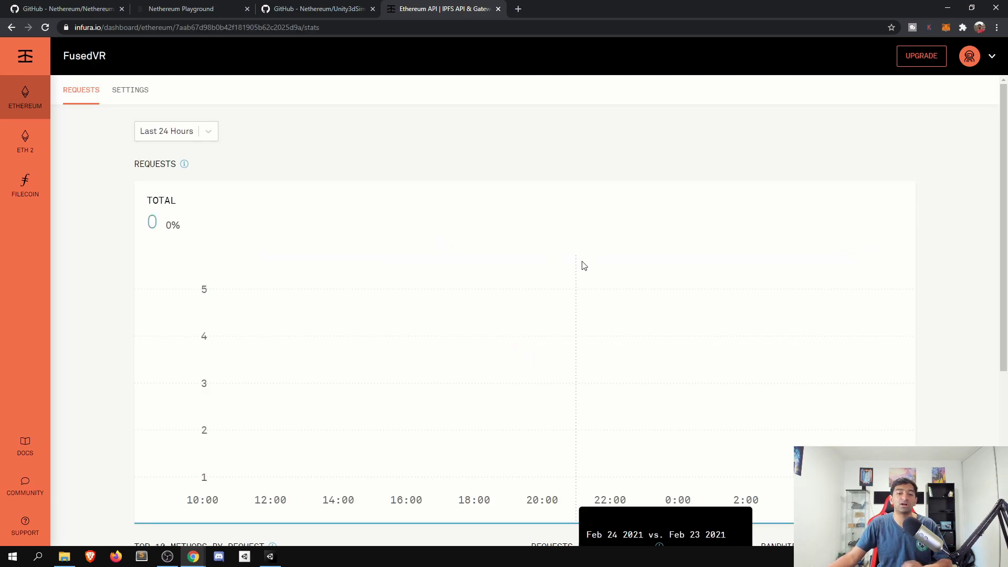
{"action": "scroll", "coordinate": [584, 265], "scroll_direction": "down", "scroll_amount": 5}
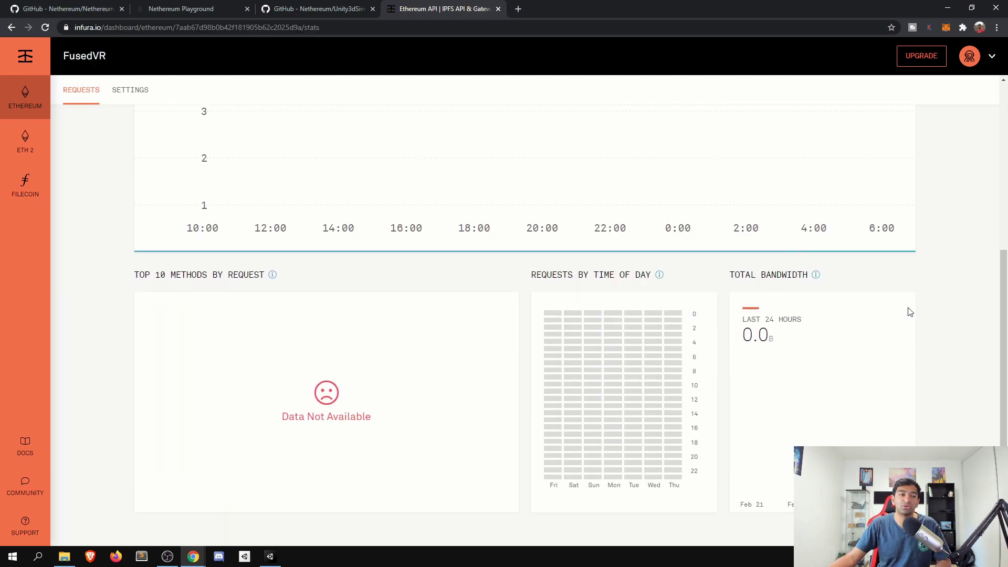
- Switch the FusedVR project's Settings endpoints from Mainnet to Ropsten
{"action": "left_click", "coordinate": [142, 91]}
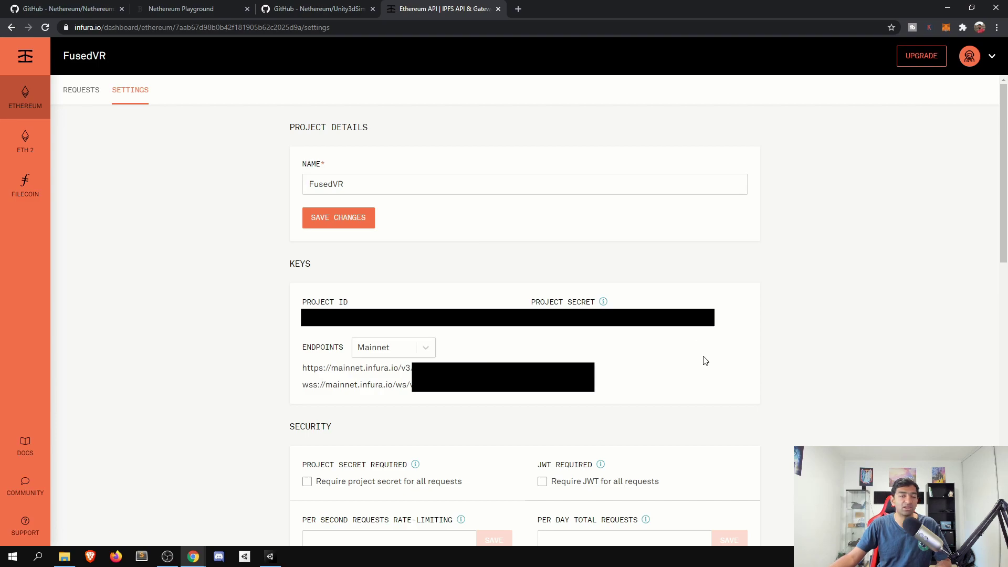
{"action": "left_click", "coordinate": [426, 348]}
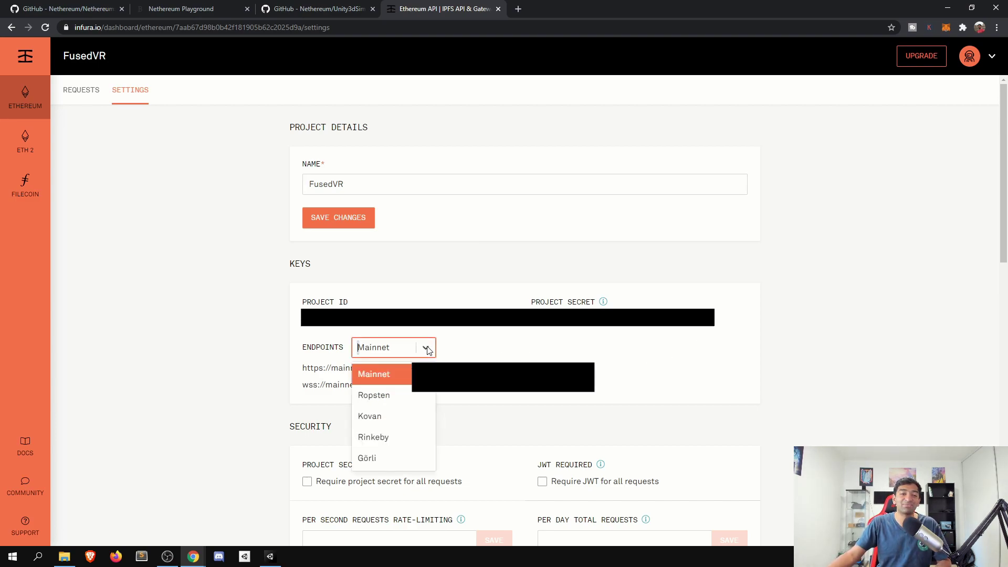
{"action": "left_click", "coordinate": [405, 398]}
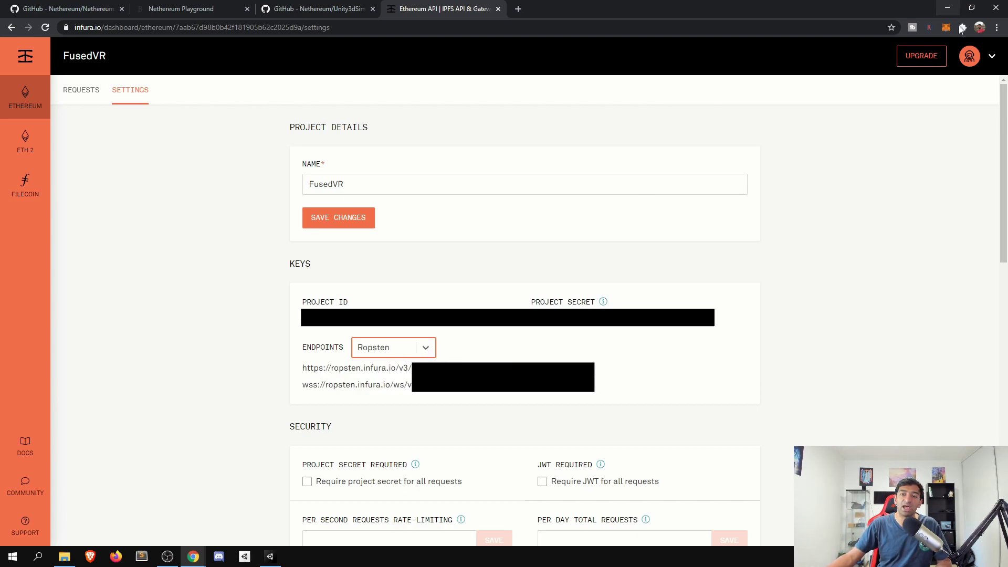
- Confirm Unity Test holds 1.2989 ETH in MetaMask and copy the Ropsten endpoint URL
{"action": "left_click", "coordinate": [940, 30]}
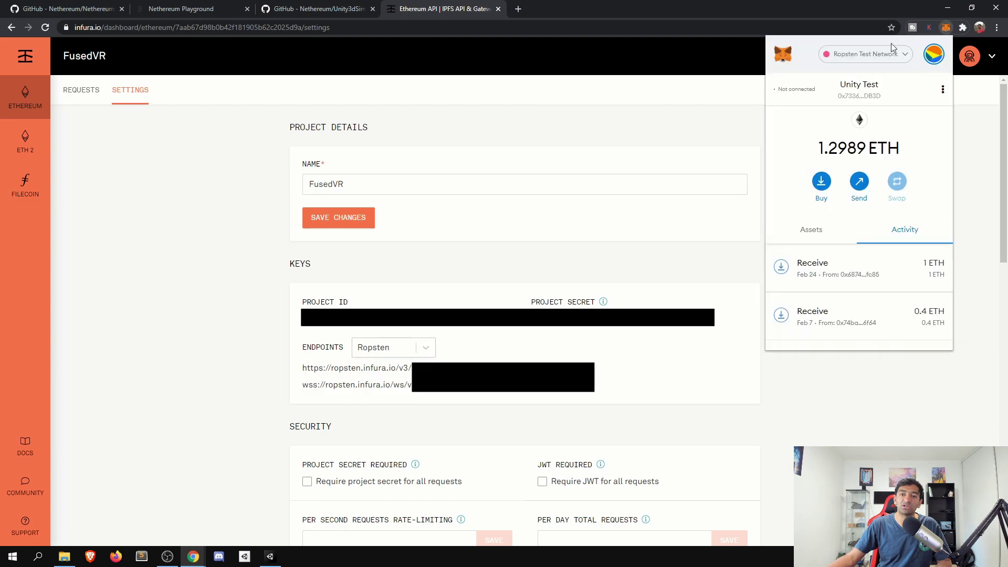
{"action": "left_click", "coordinate": [933, 55]}
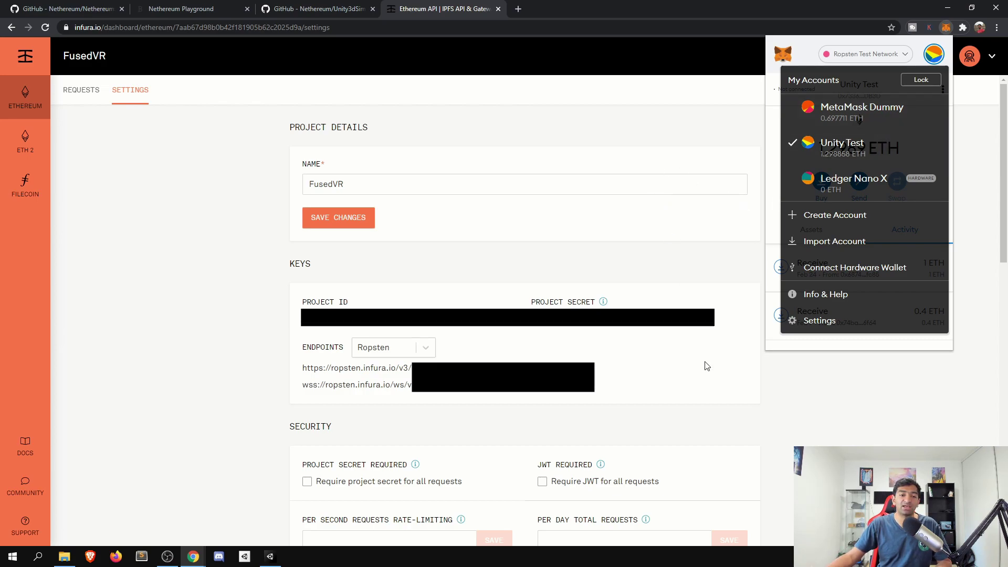
{"action": "left_click", "coordinate": [601, 367]}
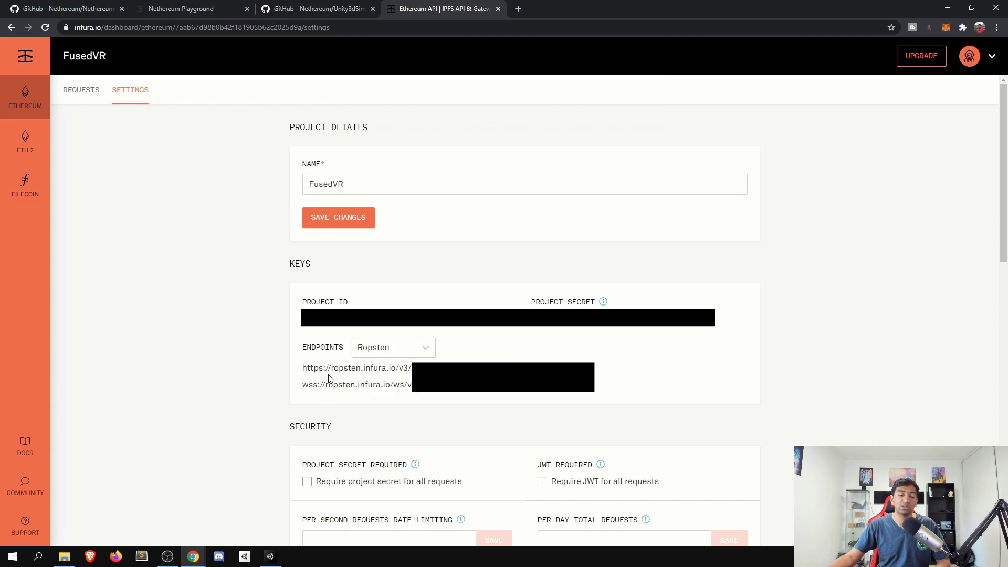
- Paste the Ropsten Infura HTTPS endpoint into the Ether Transfer Coroutines Url field, replacing localhost:8545
{"action": "key", "text": "alt+Tab"}
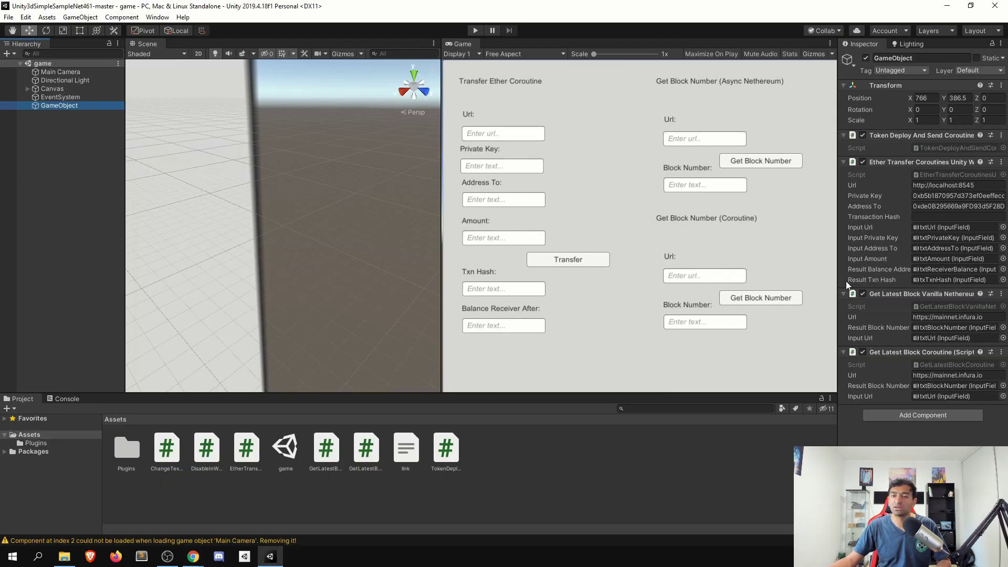
{"action": "key", "text": "alt+Tab"}
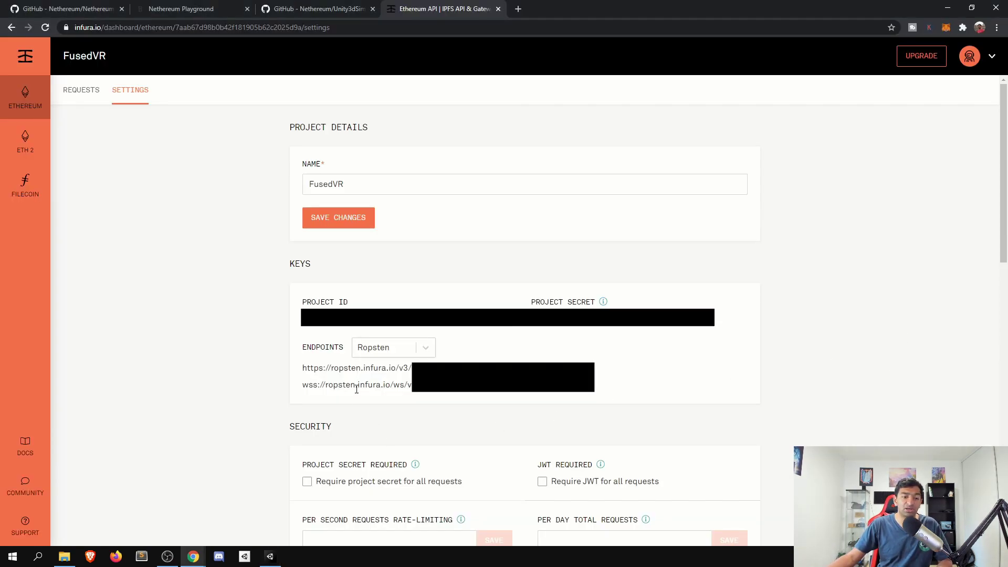
{"action": "left_click", "coordinate": [604, 369]}
{"action": "key", "text": "alt+Tab"}
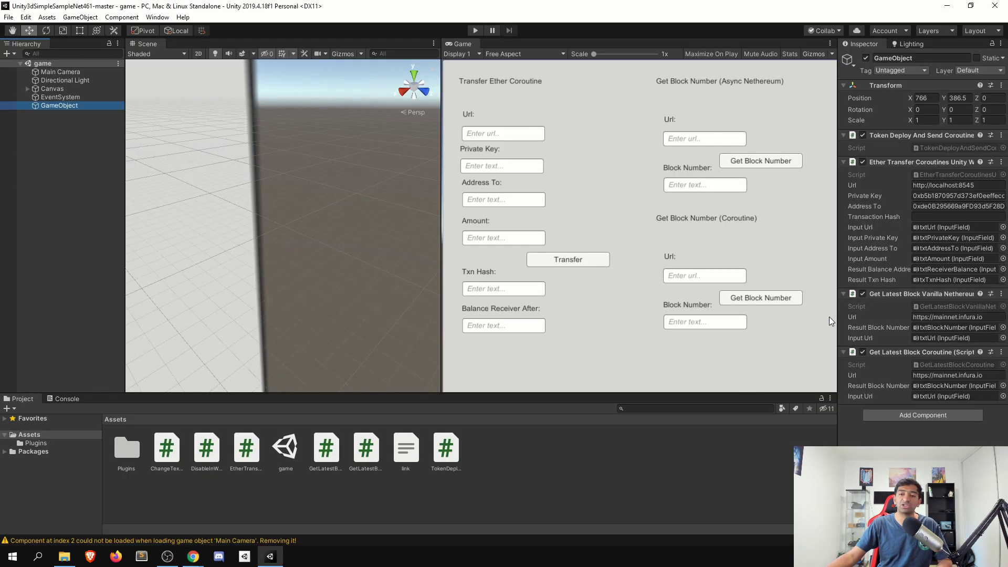
{"action": "left_click", "coordinate": [957, 185]}
{"action": "key", "text": "ctrl+v"}
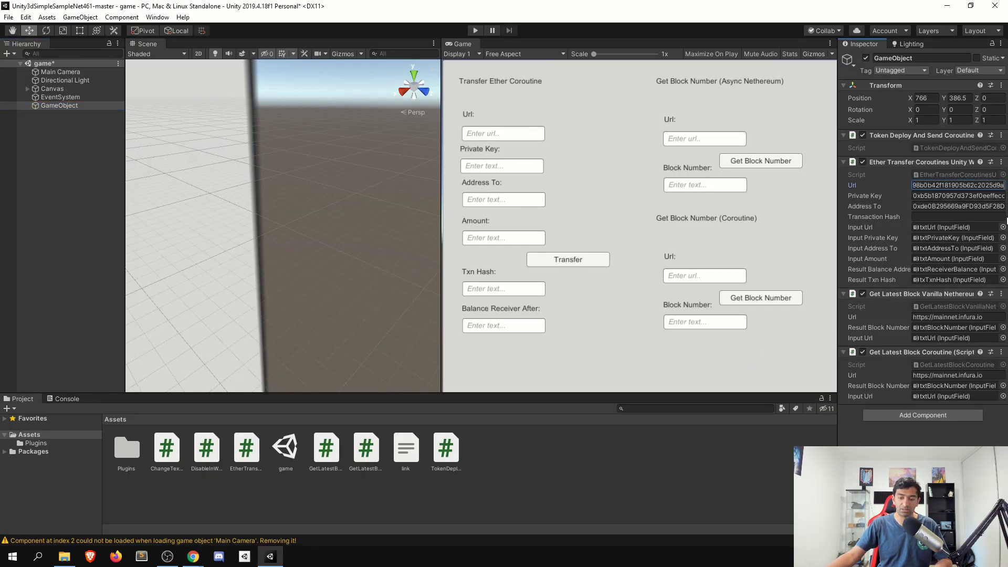
{"action": "key", "text": "Return"}
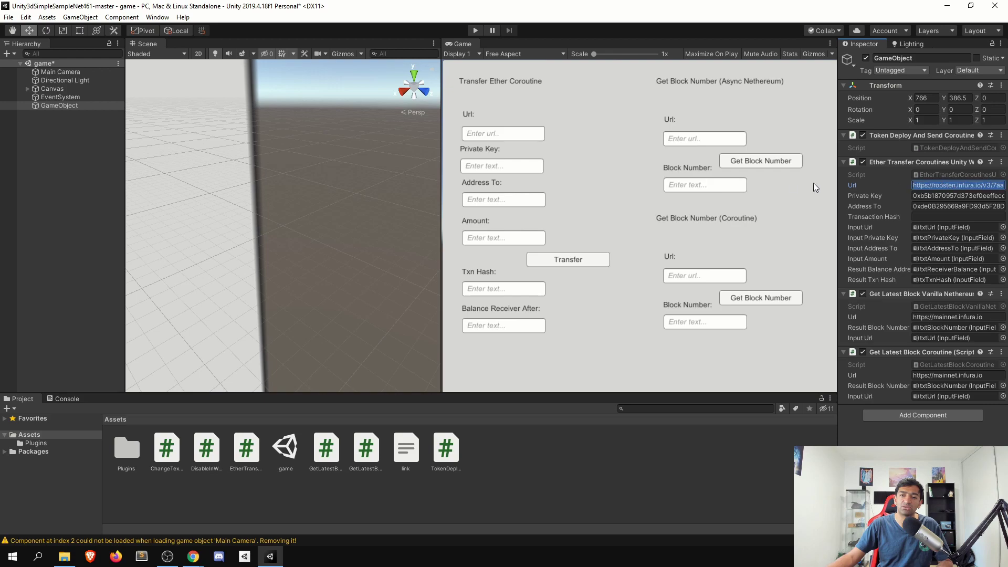
{"action": "key", "text": "Tab"}
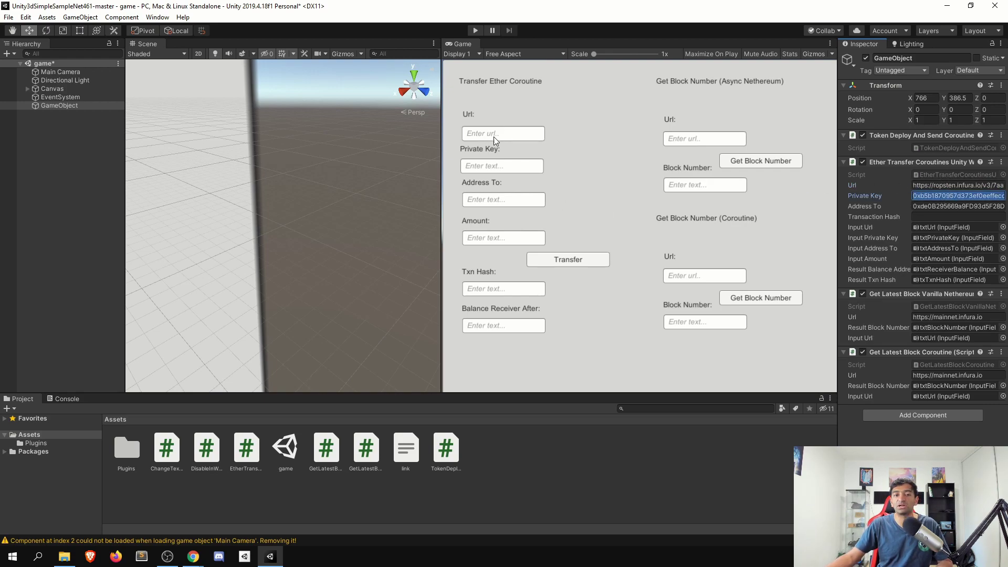
{"action": "left_click", "coordinate": [943, 185]}
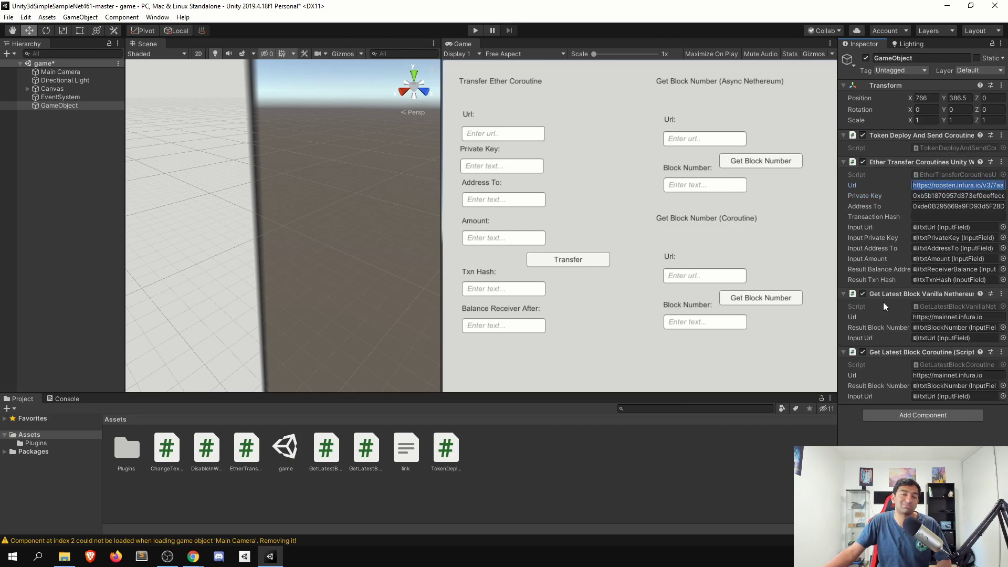
{"action": "key", "text": "alt+Tab"}
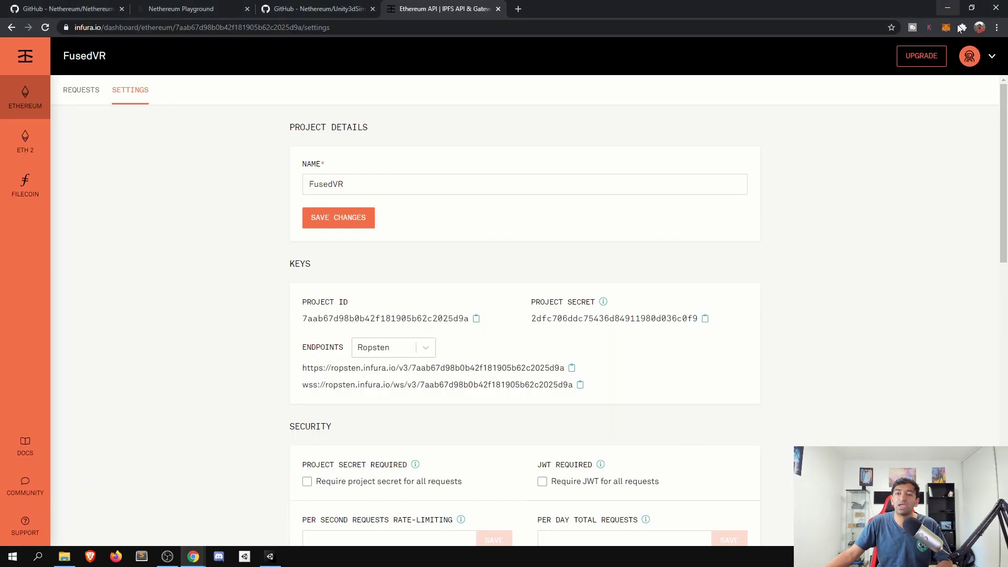
- Check the Unity Test account in MetaMask and view it on Etherscan
{"action": "key", "text": "alt+shift+m"}
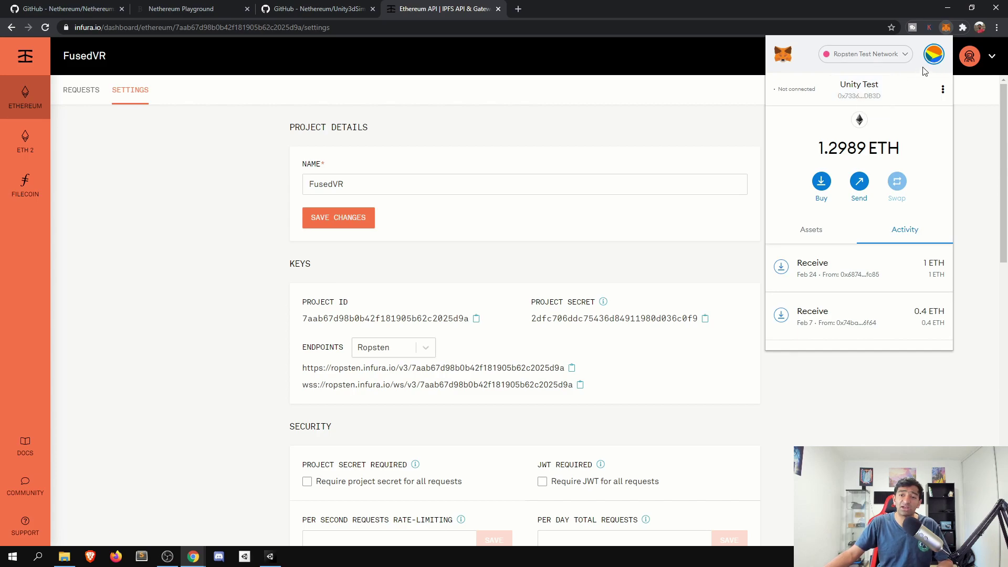
{"action": "left_click", "coordinate": [934, 55]}
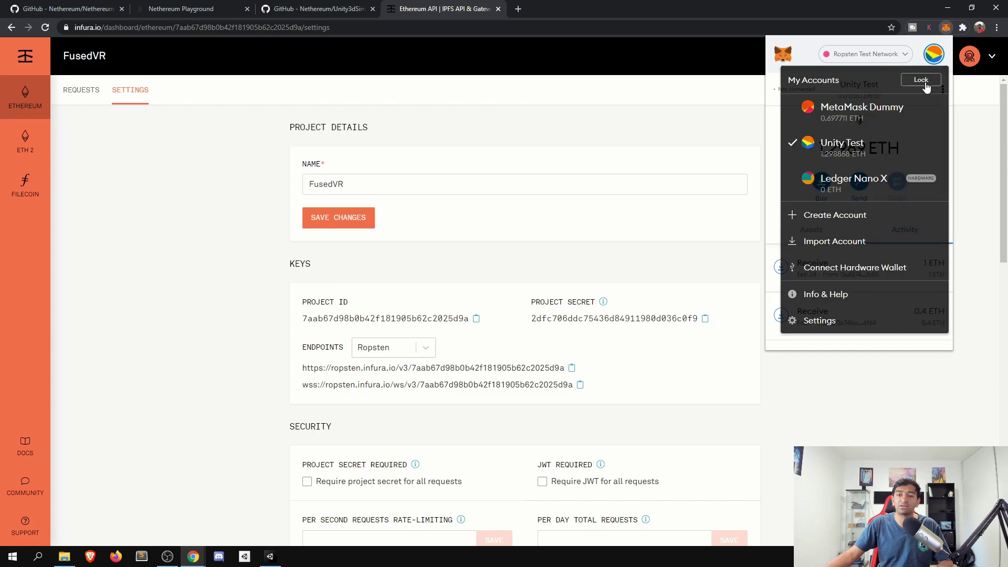
{"action": "left_click", "coordinate": [861, 149]}
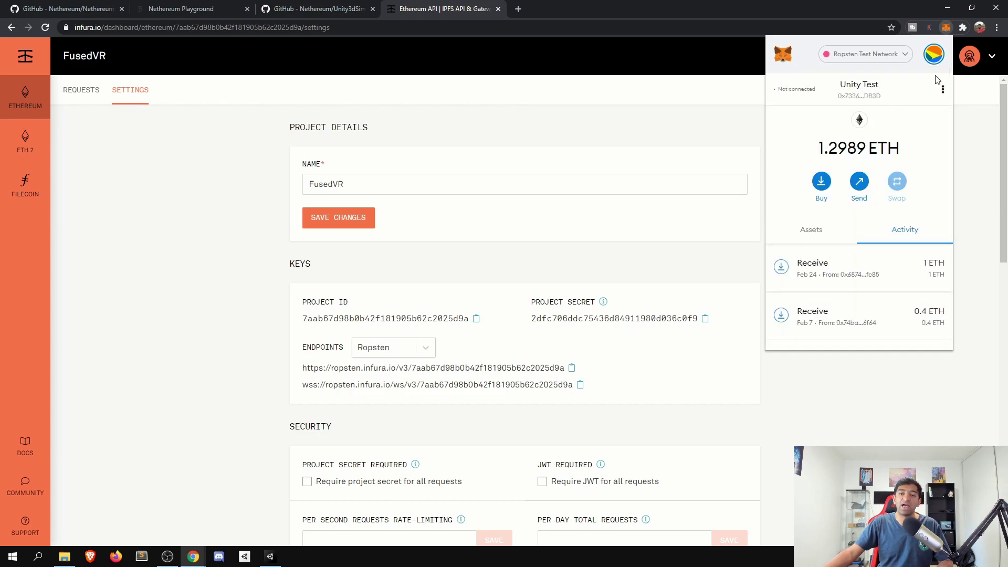
{"action": "left_click", "coordinate": [943, 91]}
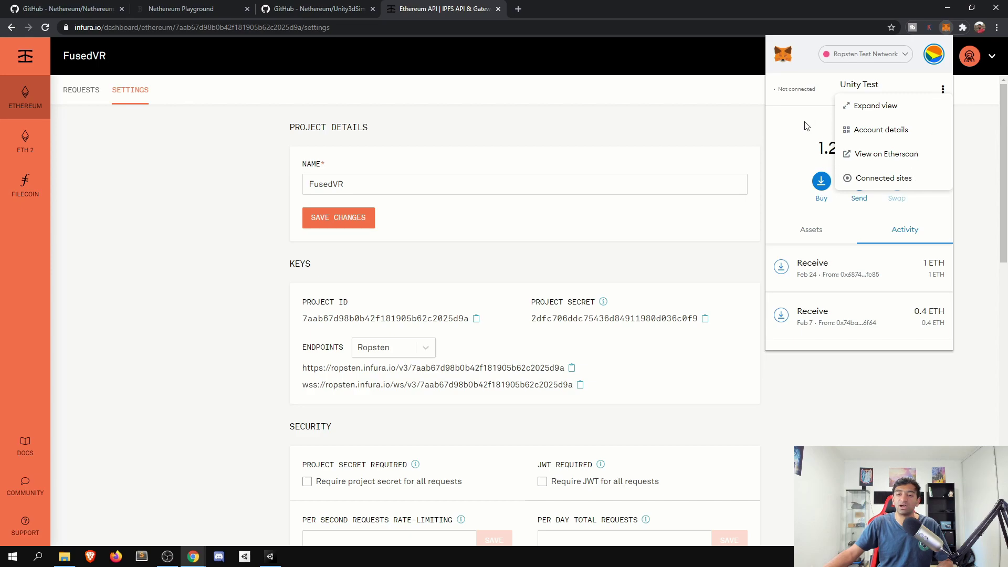
{"action": "left_click", "coordinate": [896, 153]}
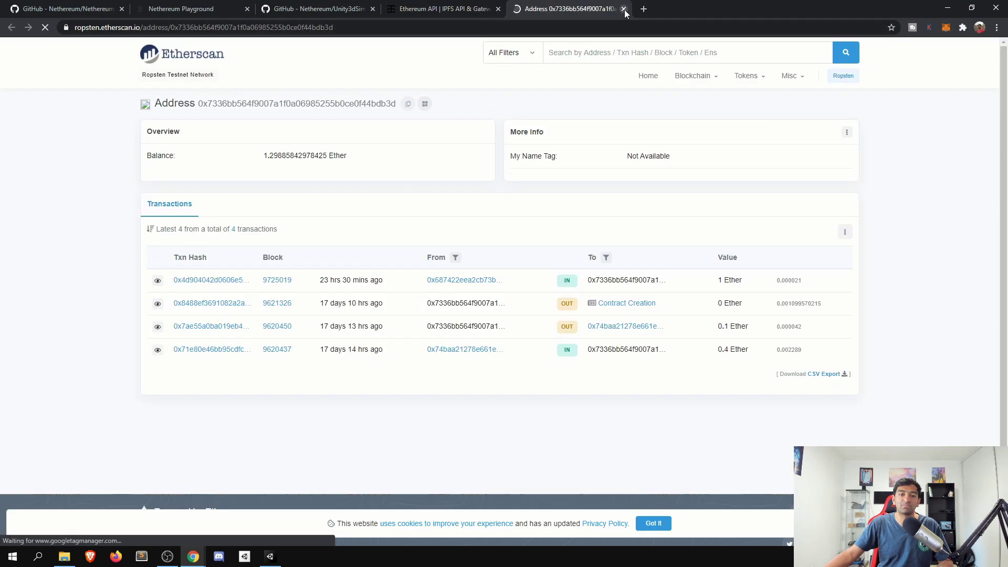
{"action": "key", "text": "ctrl+w"}
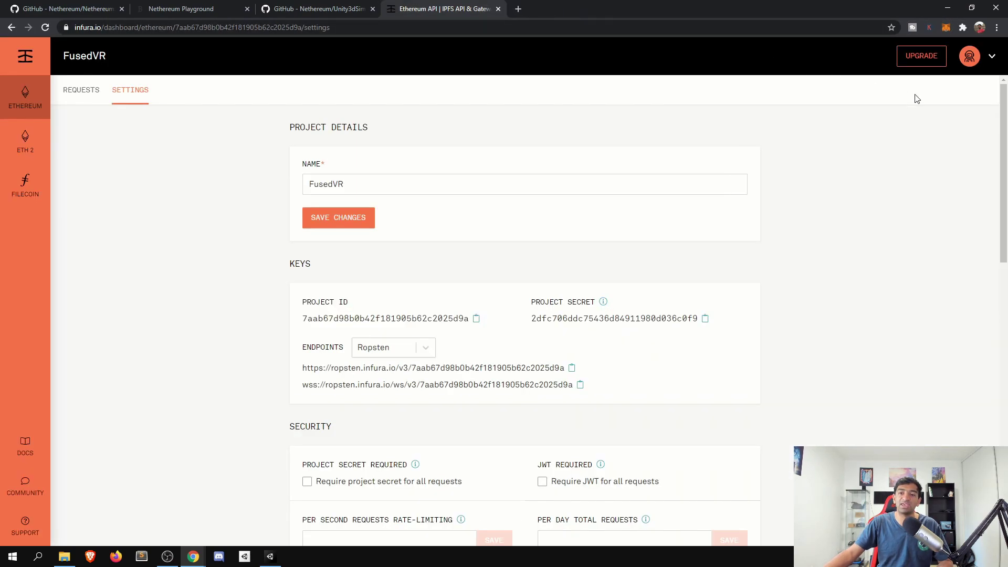
{"action": "left_click", "coordinate": [946, 27]}
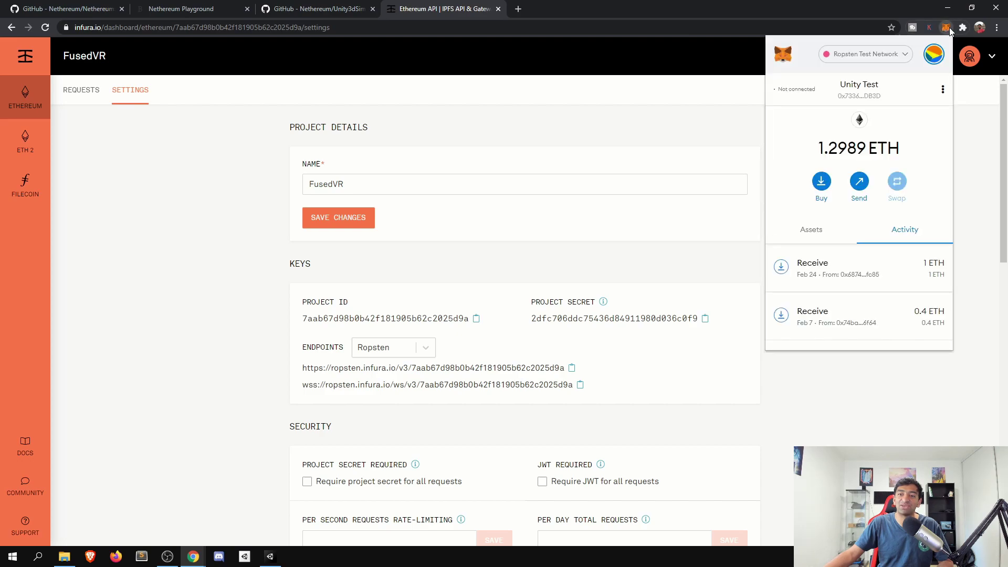
{"action": "left_click", "coordinate": [943, 90]}
{"action": "left_click", "coordinate": [906, 131]}
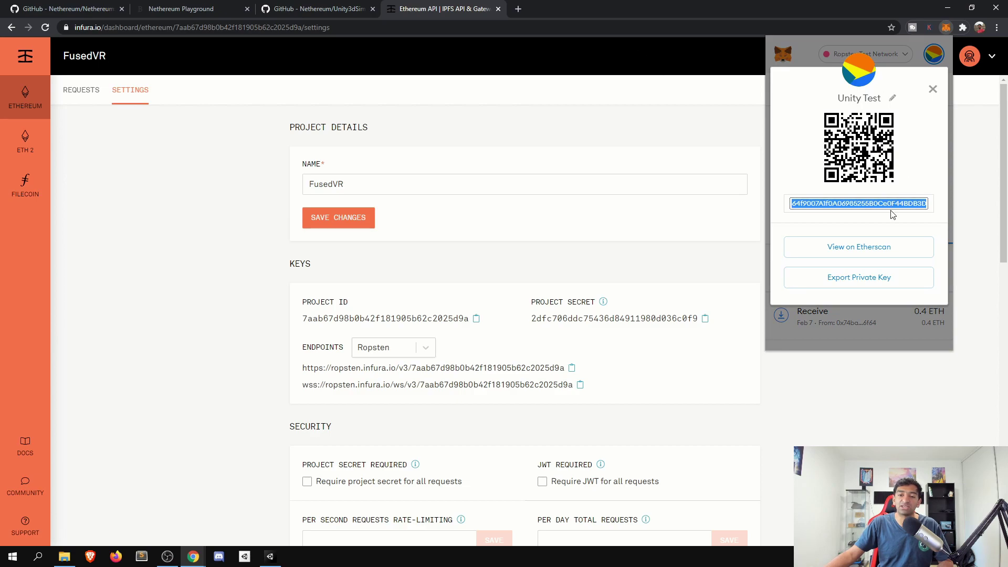
{"action": "left_click", "coordinate": [859, 278]}
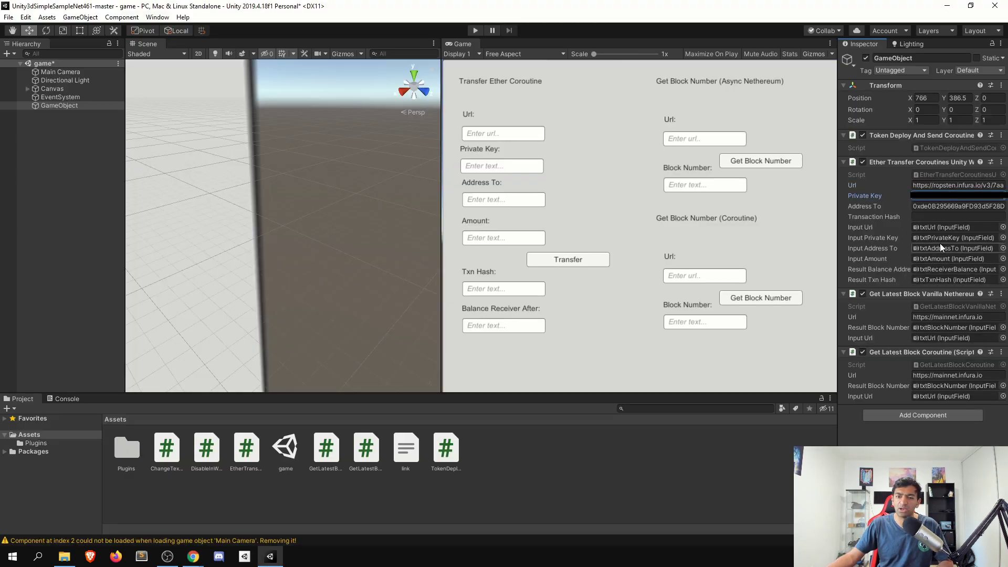
- Paste the MetaMask Dummy address into Address To, save the scene and enter Play mode
{"action": "key", "text": "Tab"}
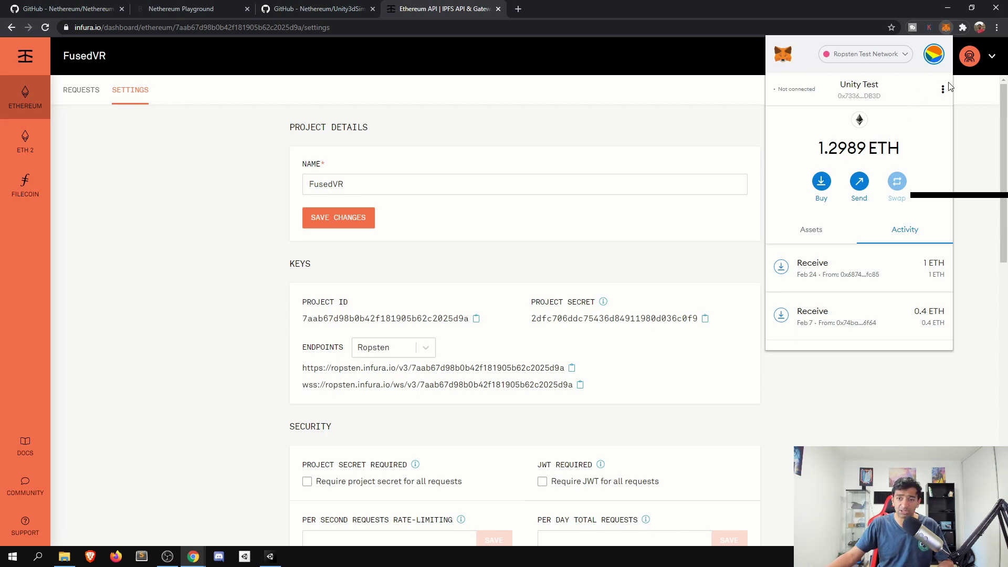
{"action": "left_click", "coordinate": [933, 54]}
{"action": "left_click", "coordinate": [856, 102]}
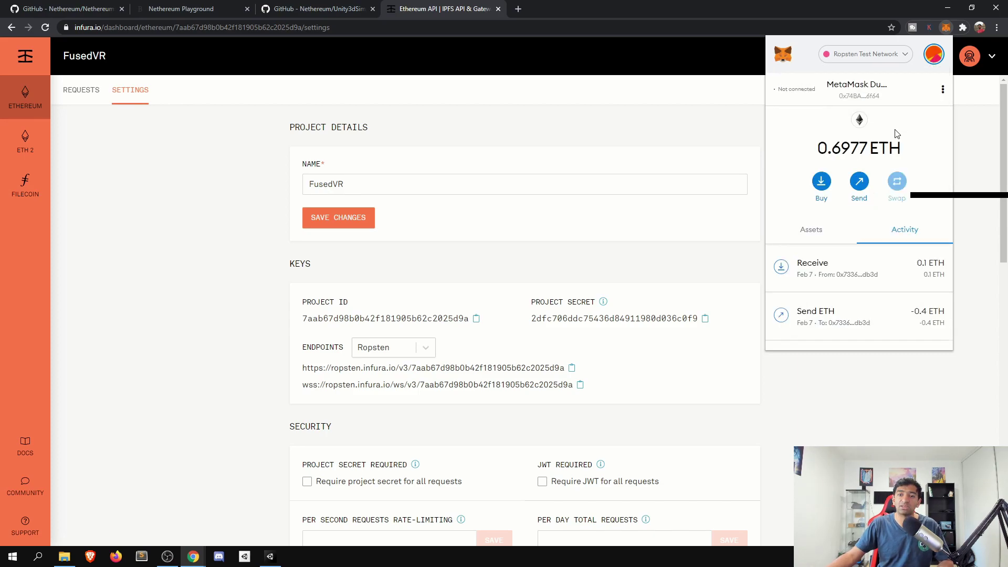
{"action": "left_click", "coordinate": [873, 102]}
{"action": "key", "text": "alt+Tab"}
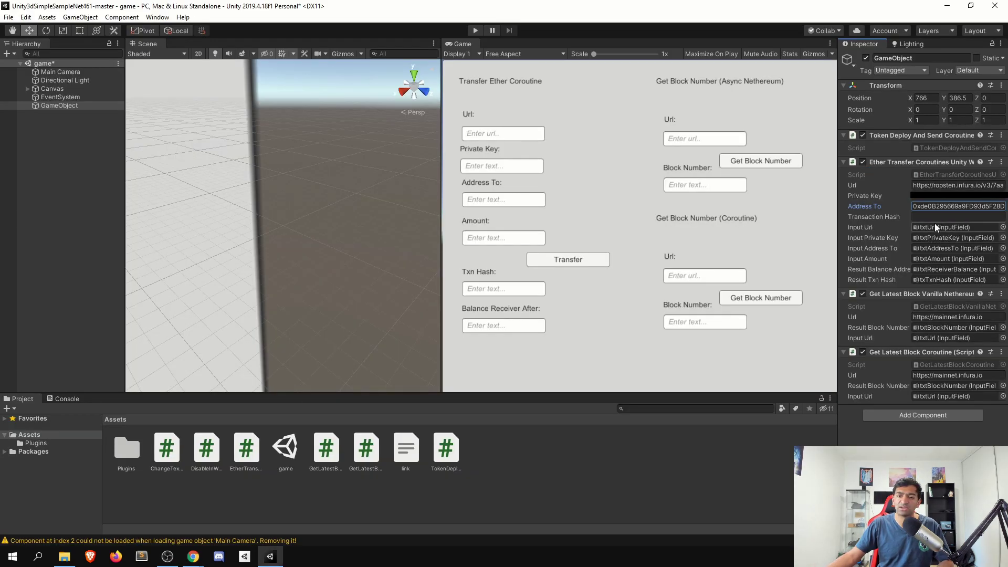
{"action": "left_click", "coordinate": [920, 206]}
{"action": "key", "text": "ctrl+v"}
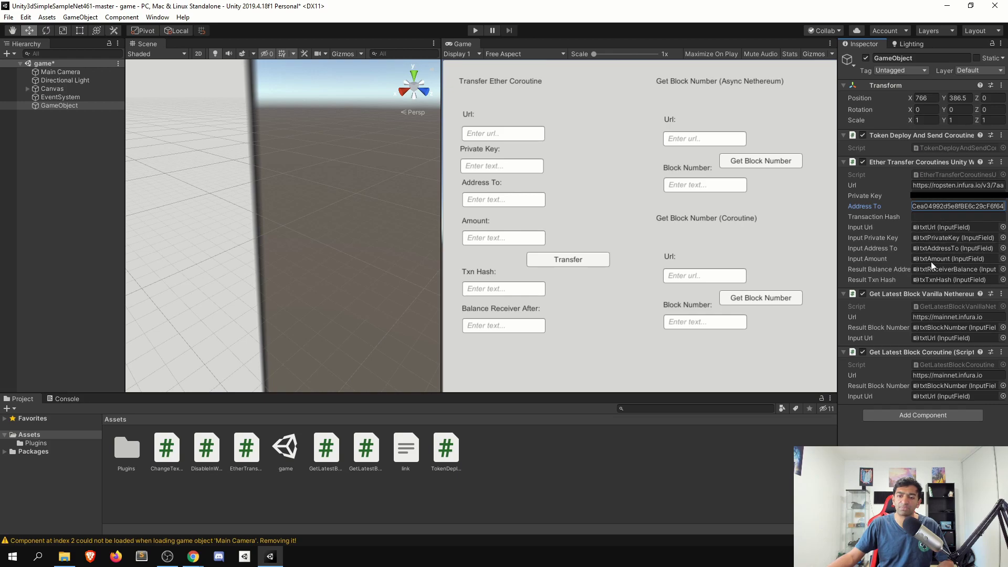
{"action": "key", "text": "ctrl+s"}
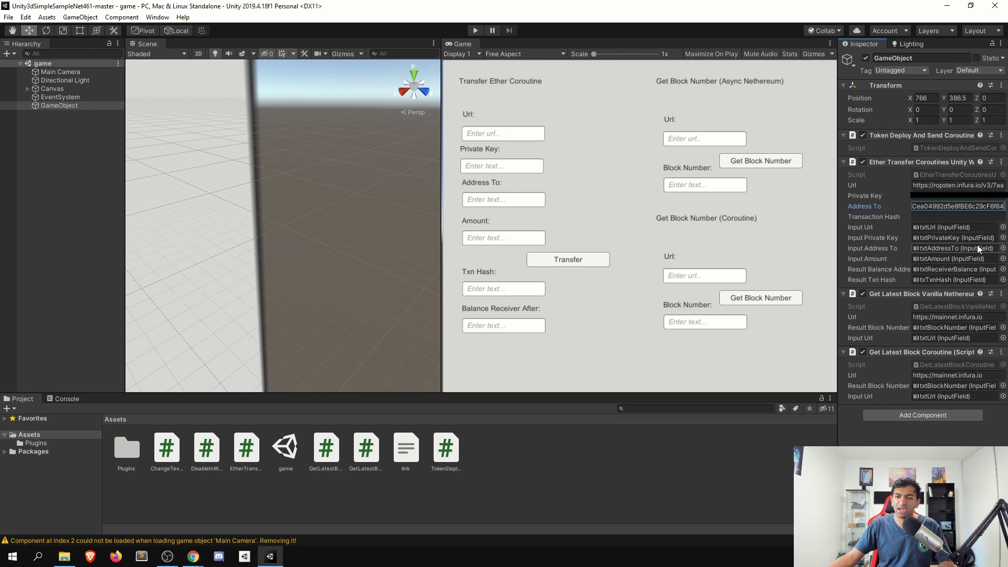
{"action": "left_click", "coordinate": [478, 31]}
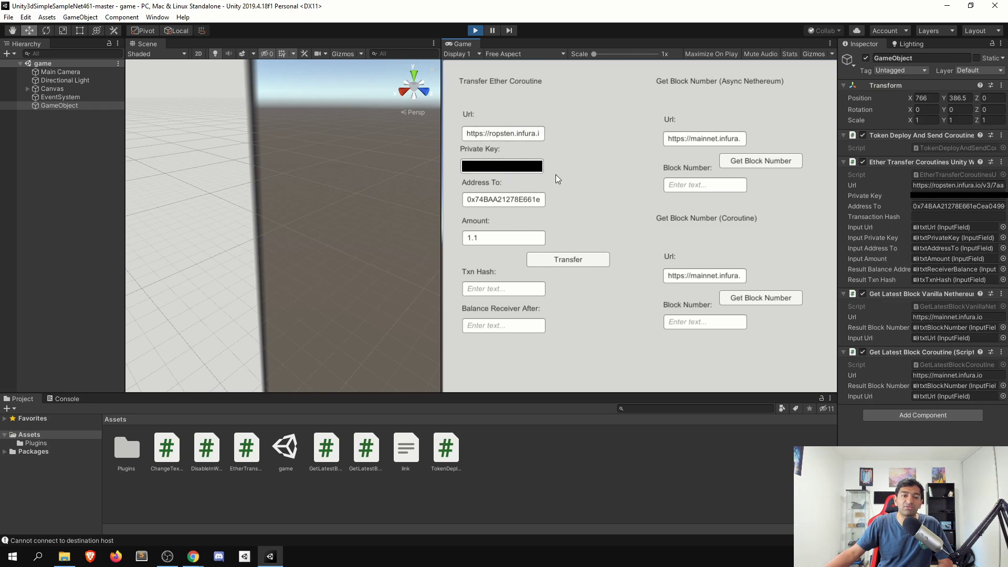
- Change the transfer Amount from 1.1 to 0.1, with MetaMask back on Unity Test
{"action": "left_click", "coordinate": [516, 237]}
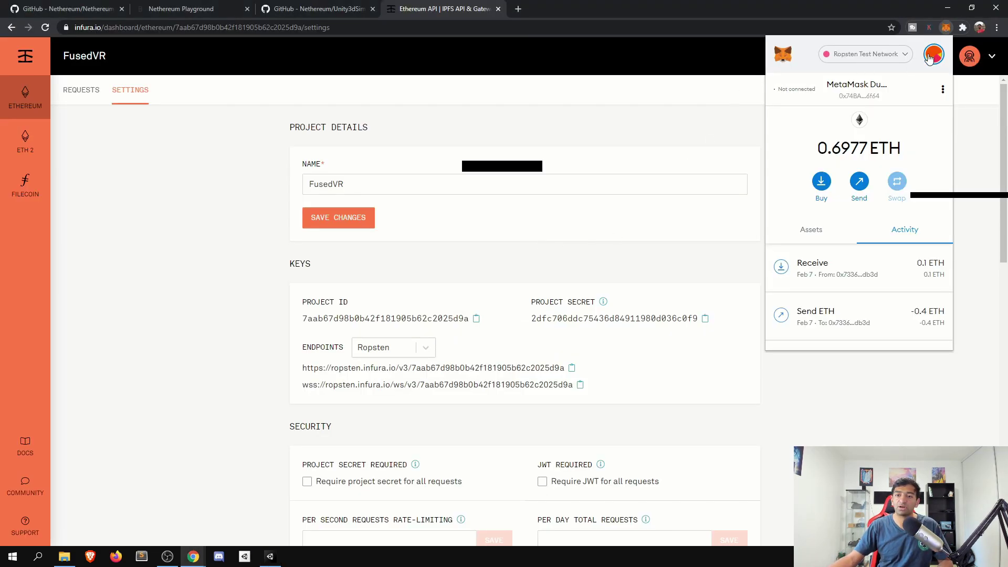
{"action": "left_click", "coordinate": [933, 54]}
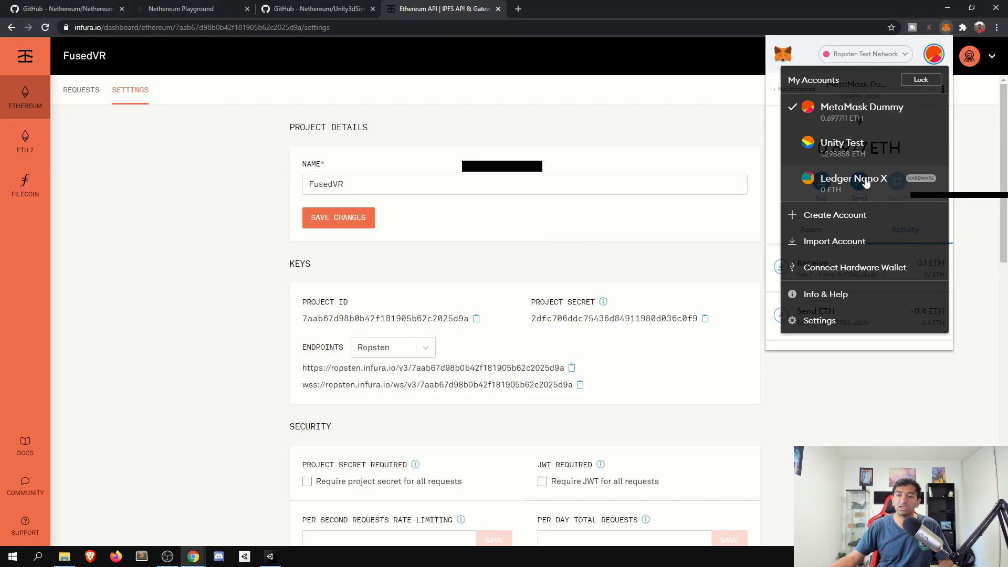
{"action": "left_click", "coordinate": [855, 145]}
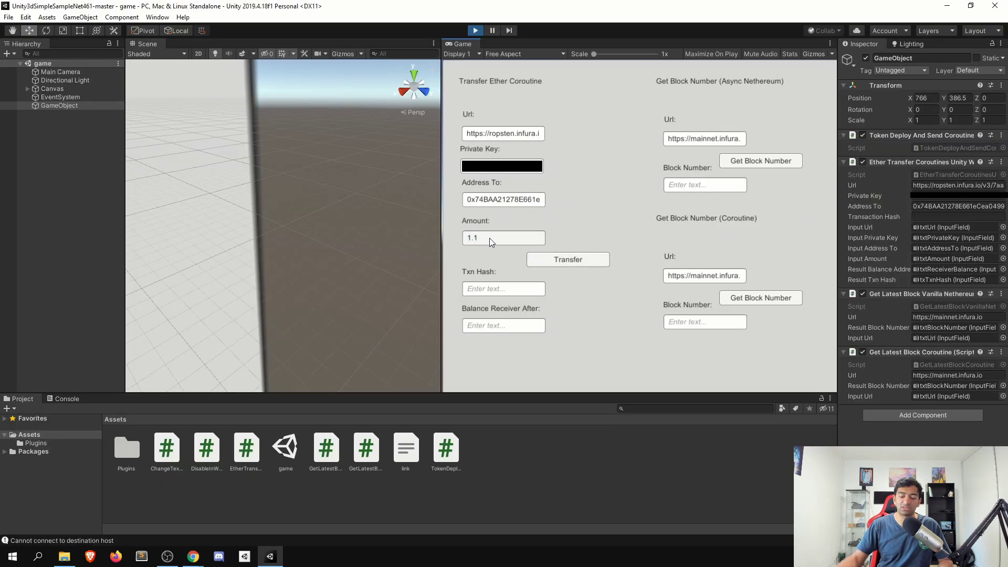
{"action": "type", "text": "1"}
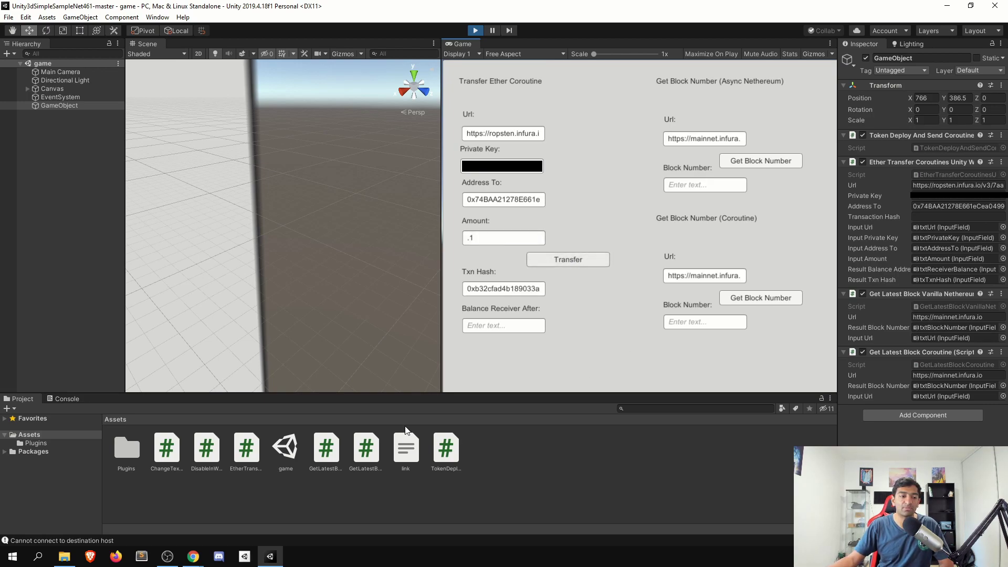
- Find the transaction hash in the Console log and select the full hash
{"action": "left_click", "coordinate": [67, 398]}
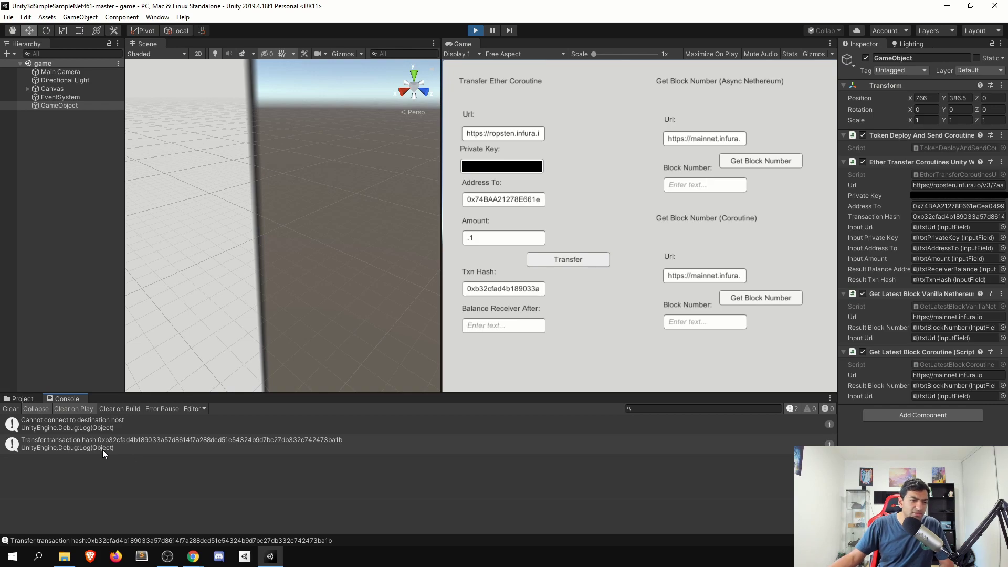
{"action": "left_click", "coordinate": [79, 451]}
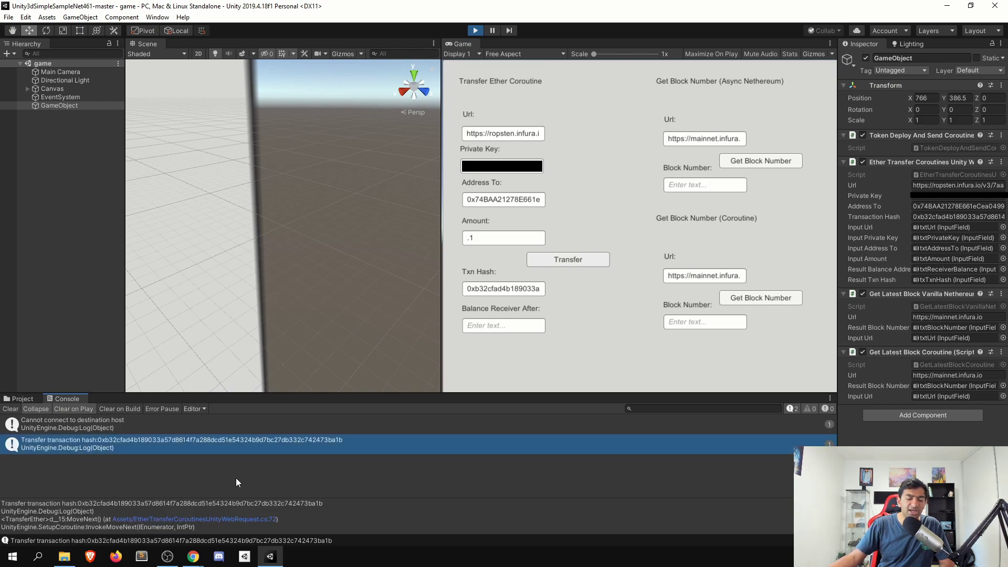
{"action": "double_click", "coordinate": [292, 505]}
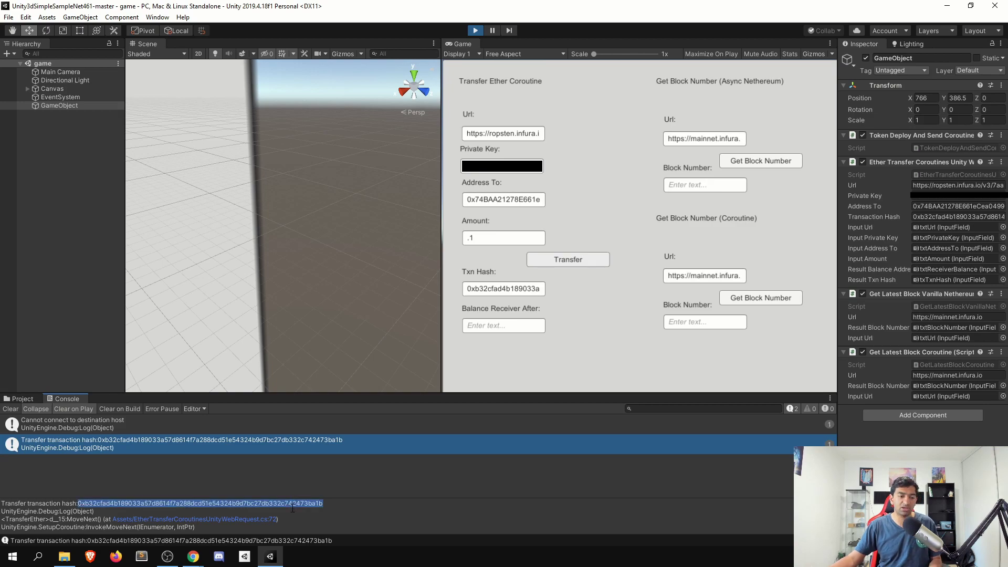
{"action": "key", "text": "alt+Tab"}
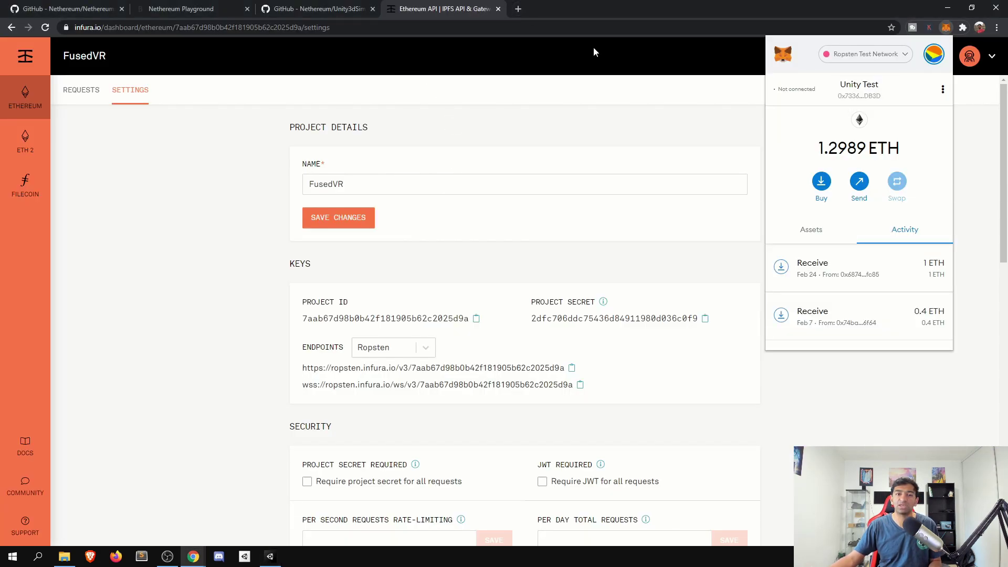
- Open the 0.1 Ether transaction on Etherscan, match the copied hash, and check the sender's 1.1988 ETH
{"action": "left_click", "coordinate": [519, 10]}
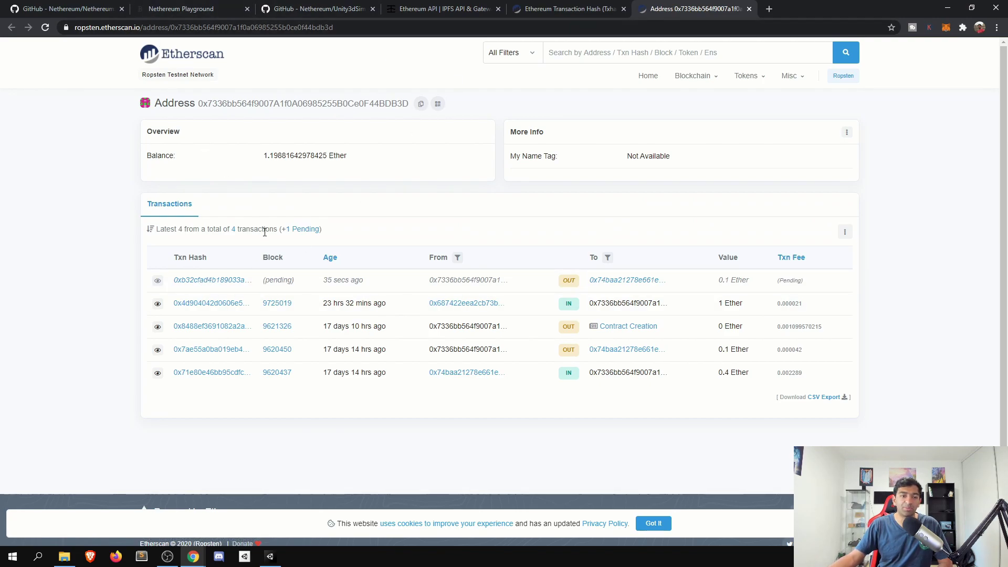
{"action": "left_click", "coordinate": [221, 286]}
{"action": "key", "text": "ctrl+f"}
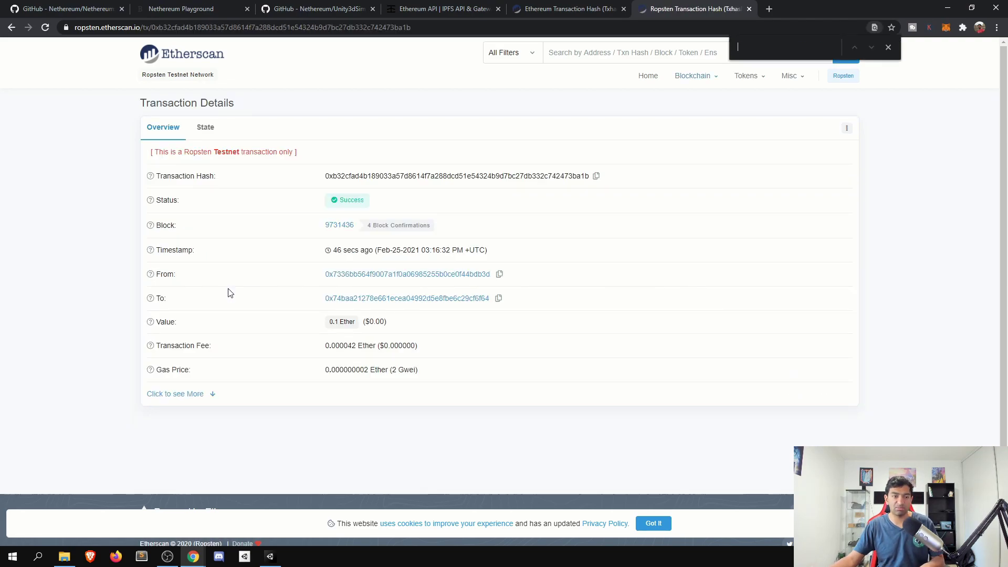
{"action": "type", "text": "0xb32cfad4b189033a57d8614f7a288dcd51e54324b9d7bc27db332c742473ba1b"}
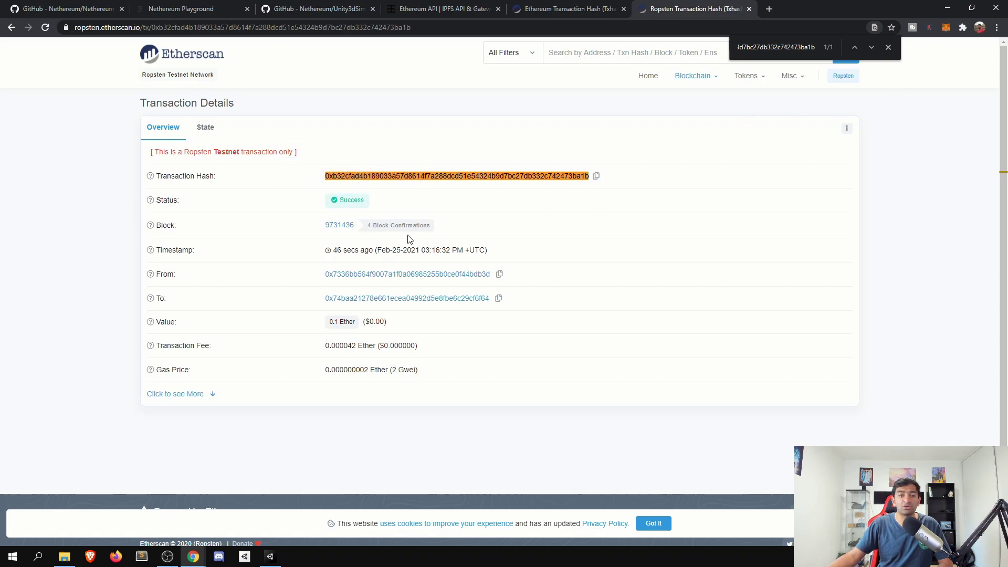
{"action": "left_click", "coordinate": [947, 28]}
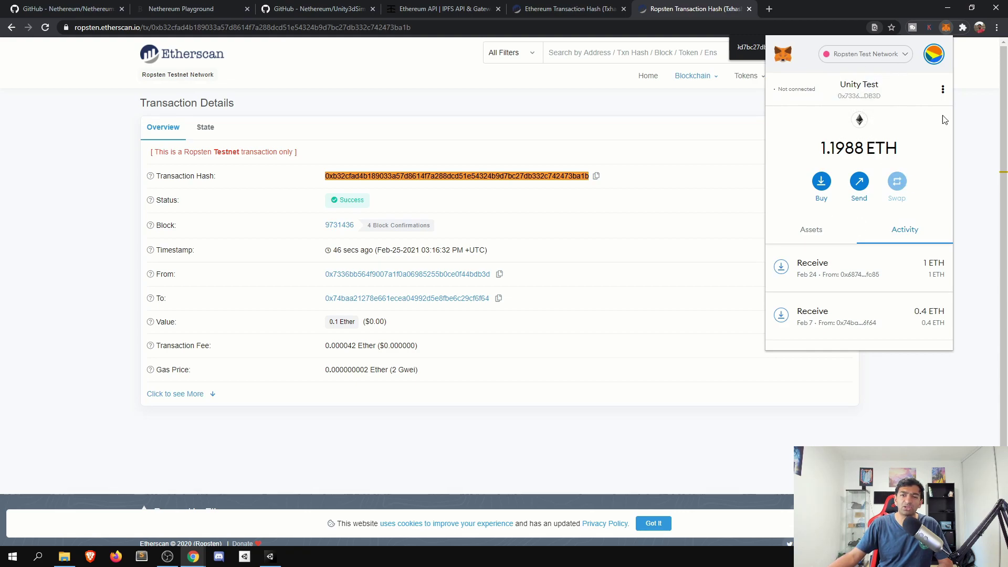
- Switch MetaMask to MetaMask Dummy and note its 0.7977 ETH balance
{"action": "left_click", "coordinate": [934, 54]}
{"action": "left_click", "coordinate": [895, 107]}
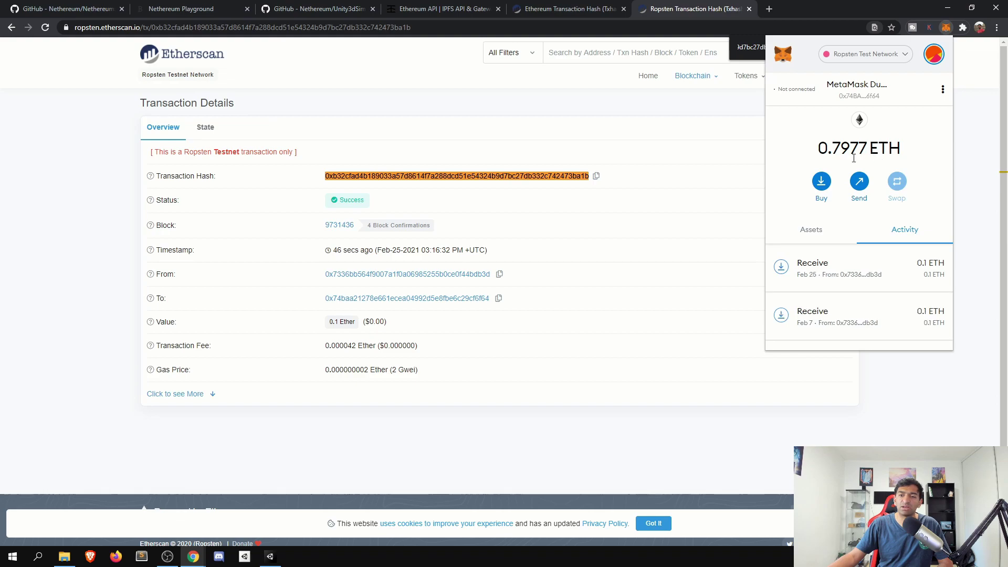
{"action": "left_click_drag", "start_coordinate": [867, 150], "coordinate": [840, 150]}
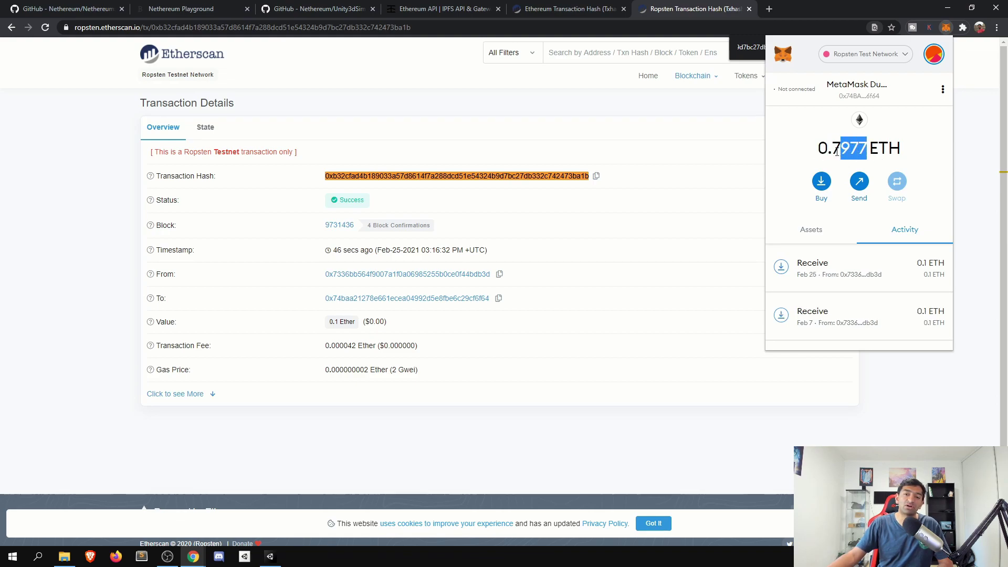
{"action": "left_click", "coordinate": [840, 151]}
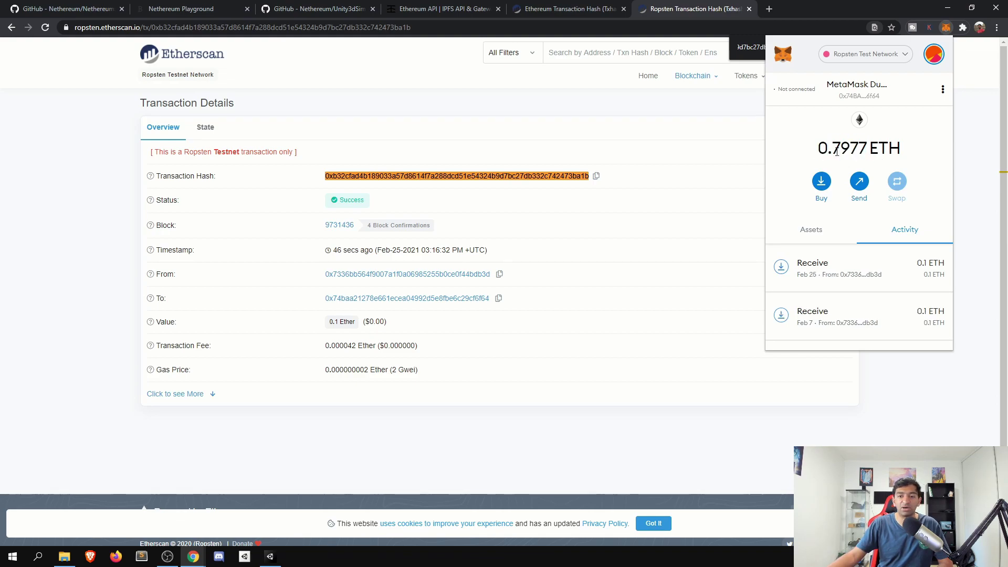
- View MetaMask Dummy on Etherscan, note the 0.000042 fee, and return to the transaction page
{"action": "left_click", "coordinate": [943, 90]}
{"action": "left_click", "coordinate": [887, 151]}
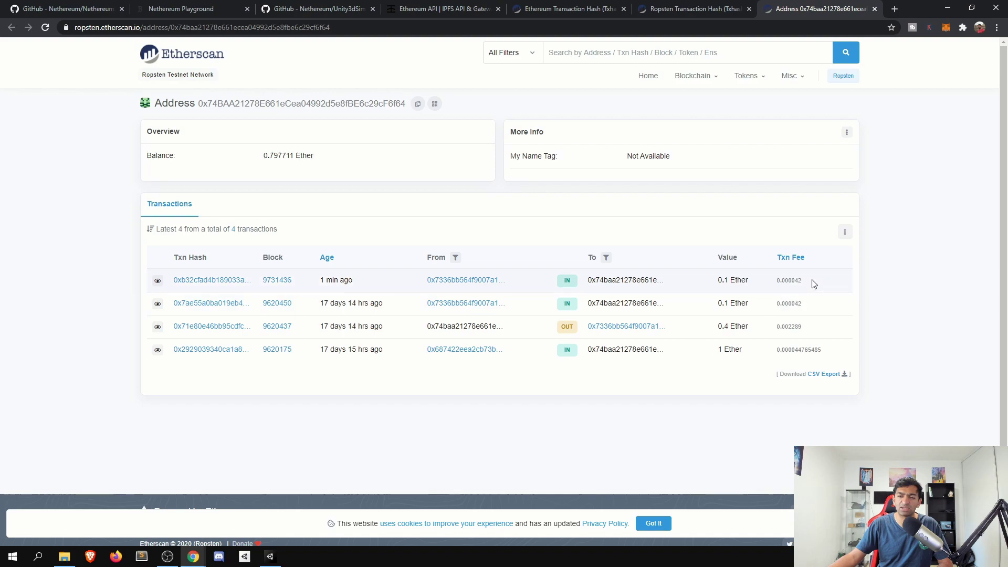
{"action": "left_click_drag", "start_coordinate": [802, 281], "coordinate": [778, 289]}
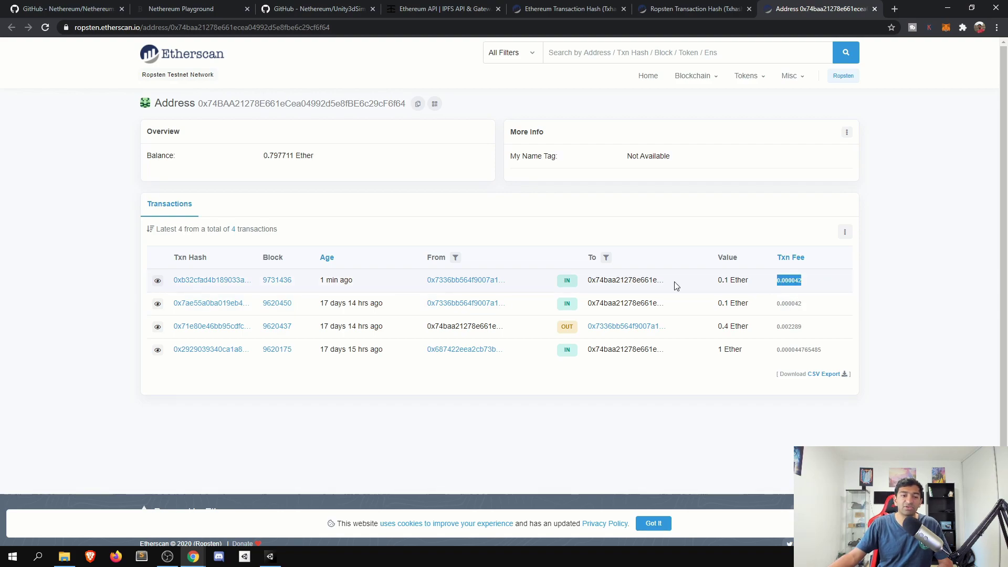
{"action": "left_click", "coordinate": [661, 10]}
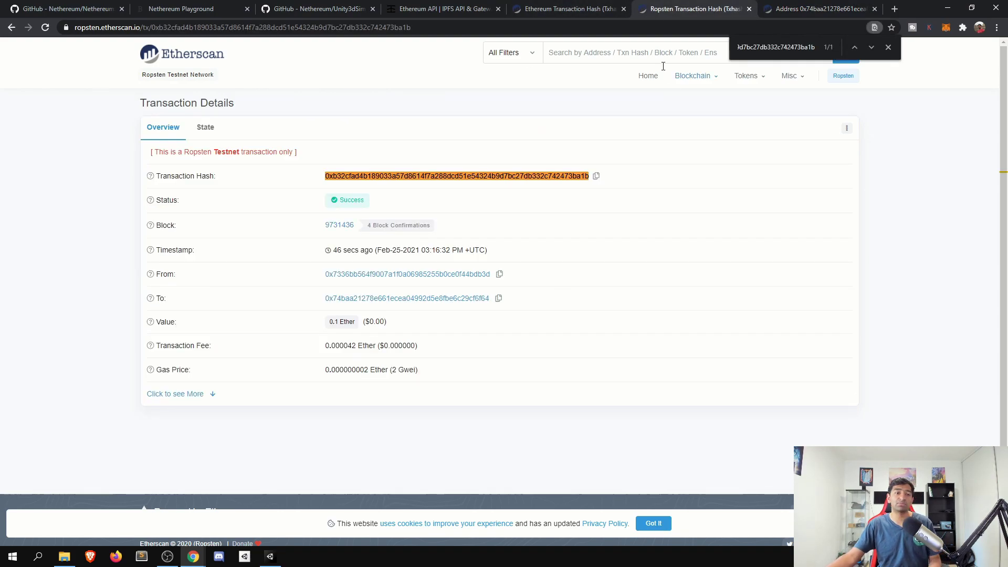
- Check the 0.797711 receiver balance in Unity, stop Play mode, and open EtherTransferCoroutinesUnityWebRequest.cs
{"action": "key", "text": "alt+Tab"}
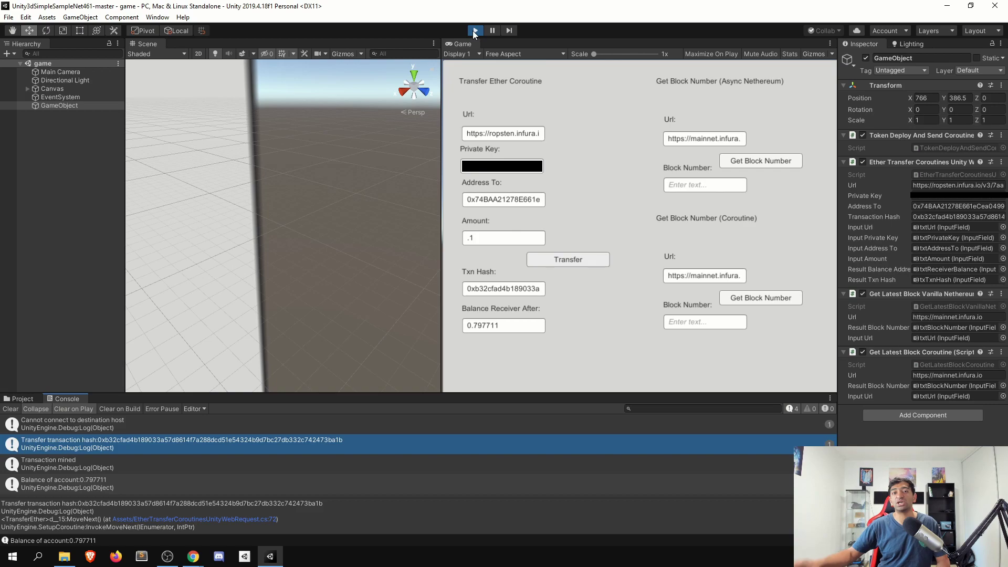
{"action": "left_click", "coordinate": [475, 30]}
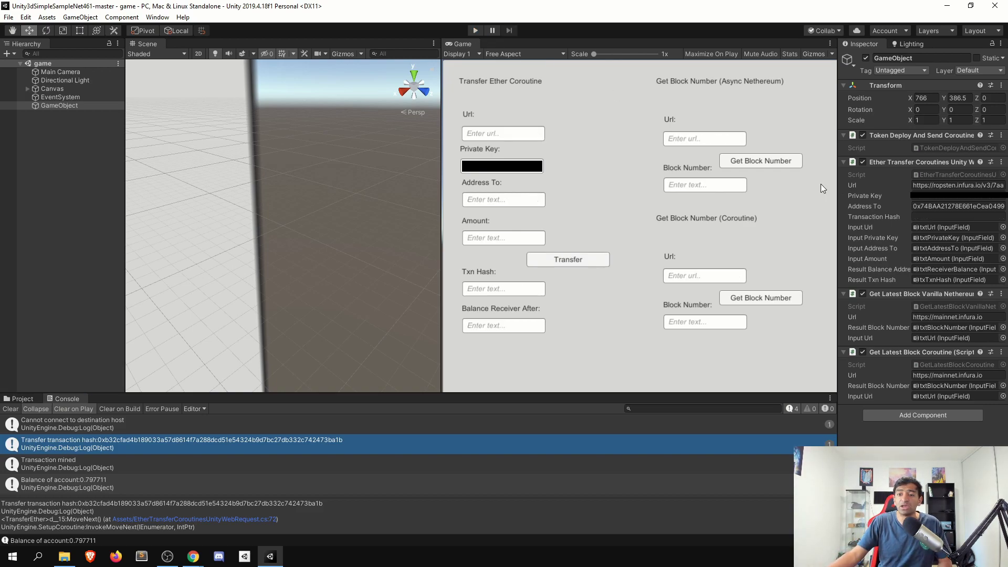
{"action": "double_click", "coordinate": [942, 174]}
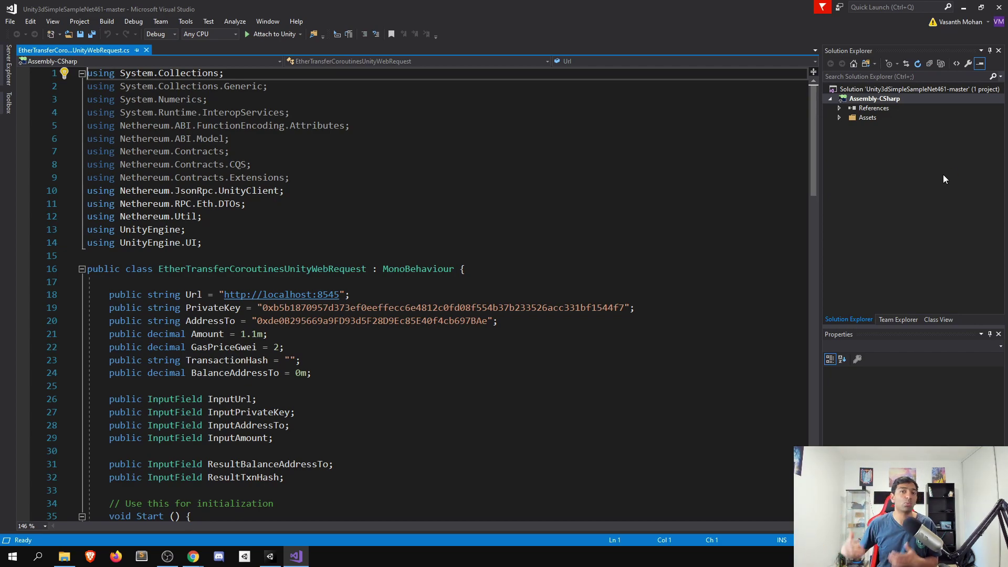
- Scroll to TransferEther and highlight the lines reading the Url and private key inputs
{"action": "scroll", "coordinate": [366, 333], "scroll_direction": "down", "scroll_amount": 8}
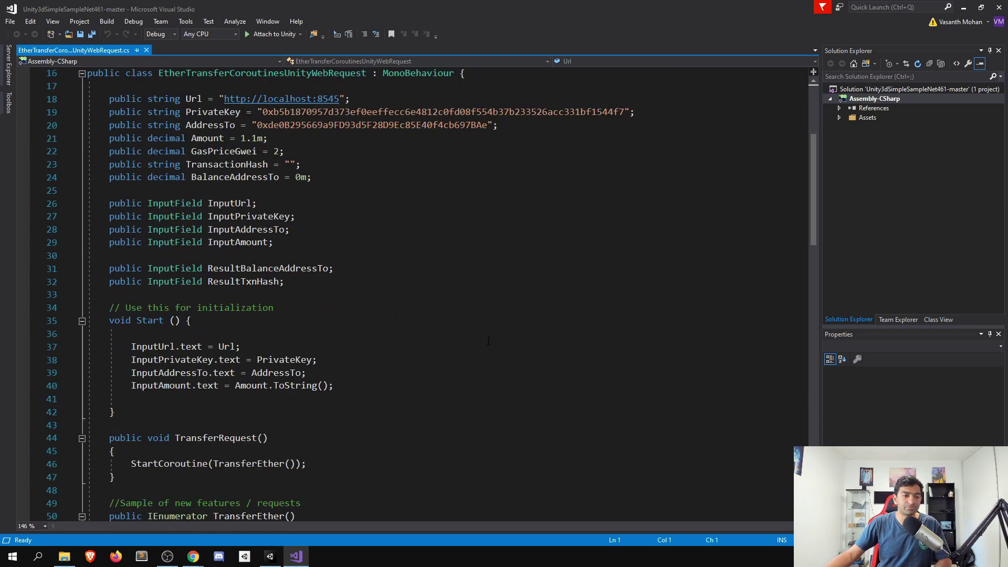
{"action": "scroll", "coordinate": [176, 400], "scroll_direction": "down", "scroll_amount": 3}
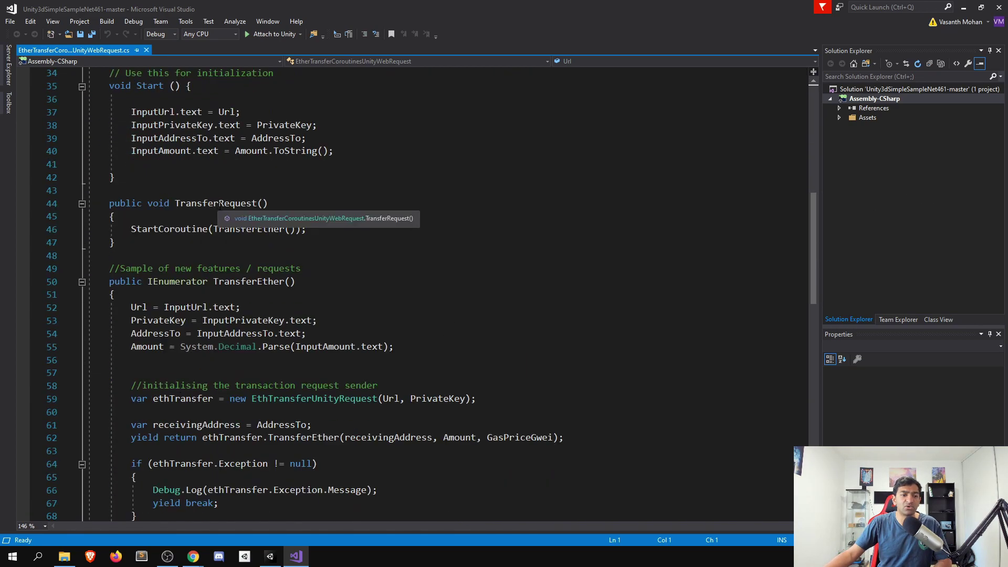
{"action": "scroll", "coordinate": [176, 400], "scroll_direction": "down", "scroll_amount": 1}
{"action": "left_click", "coordinate": [261, 242]}
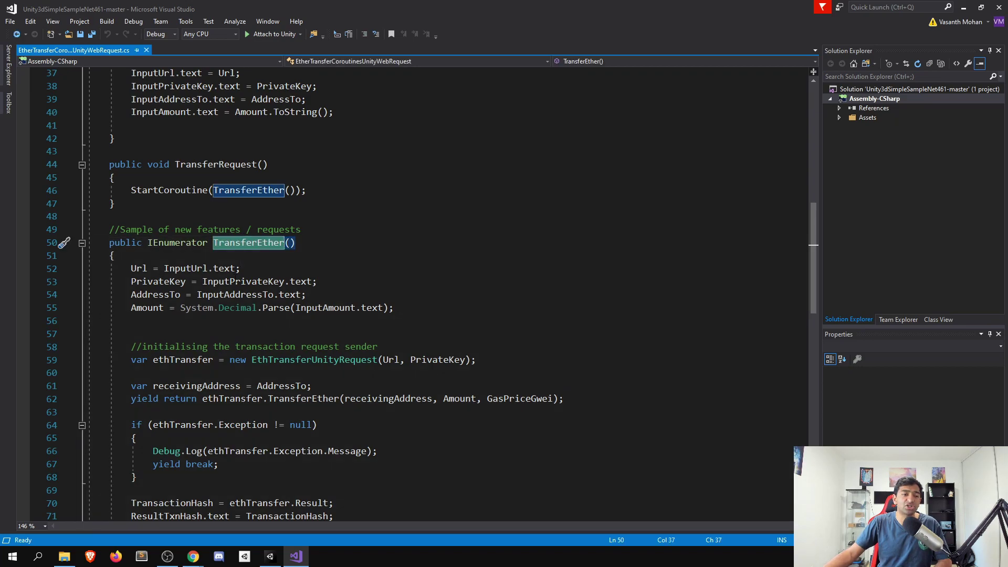
{"action": "left_click_drag", "start_coordinate": [256, 267], "coordinate": [131, 268]}
{"action": "left_click", "coordinate": [131, 268]}
{"action": "left_click_drag", "start_coordinate": [318, 281], "coordinate": [187, 281]}
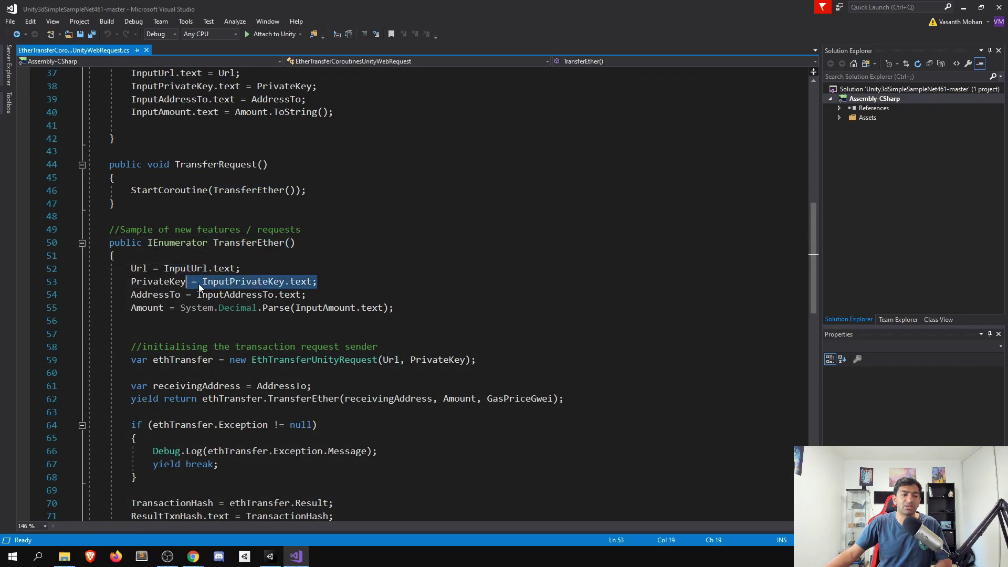
{"action": "left_click", "coordinate": [325, 297]}
{"action": "left_click_drag", "start_coordinate": [306, 294], "coordinate": [197, 295]}
{"action": "left_click", "coordinate": [234, 268]}
{"action": "scroll", "coordinate": [367, 270], "scroll_direction": "down", "scroll_amount": 2}
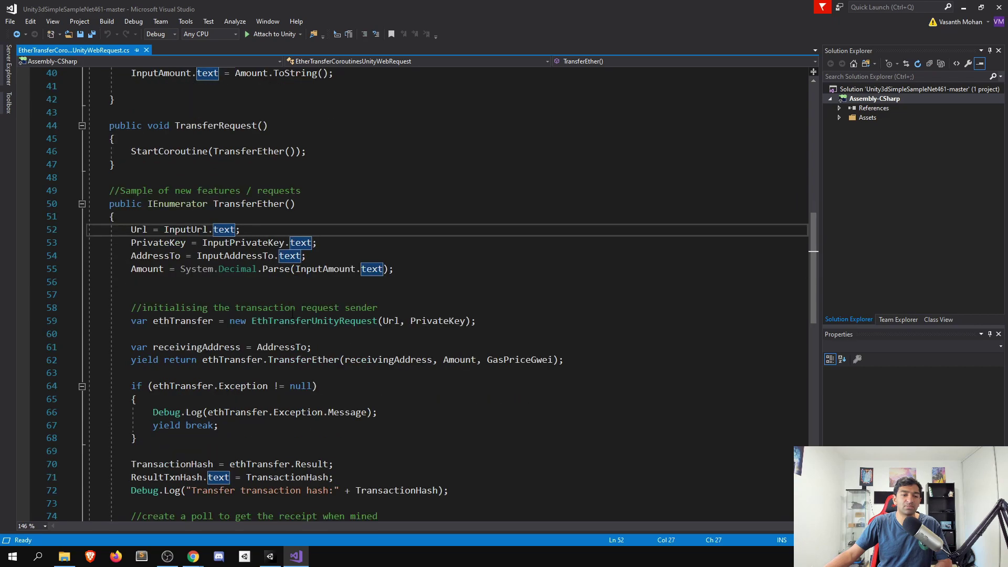
{"action": "scroll", "coordinate": [356, 262], "scroll_direction": "down", "scroll_amount": 2}
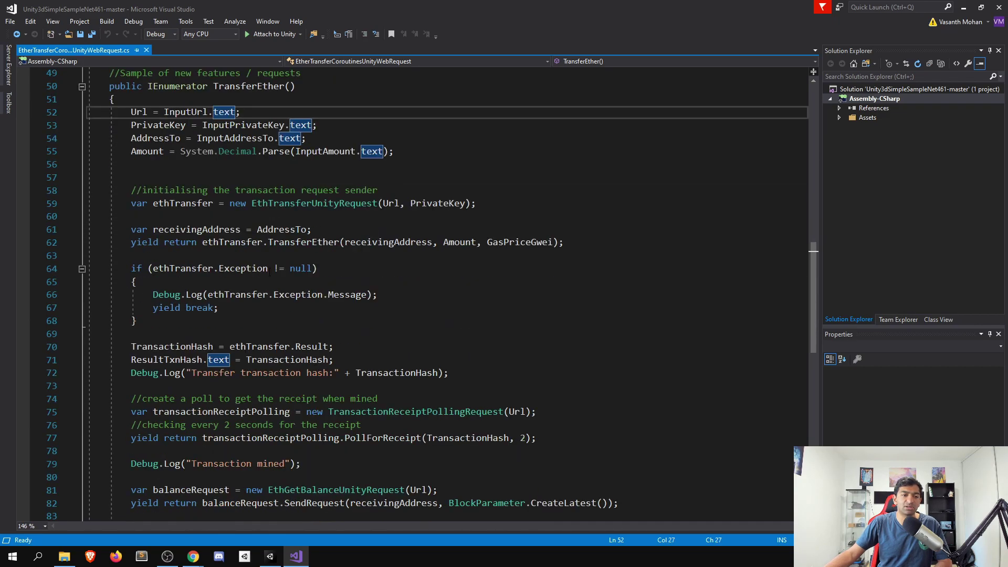
- Highlight the EthTransferUnityRequest creation from Url and PrivateKey, and the TransferEther call to receivingAddress
{"action": "left_click", "coordinate": [295, 209]}
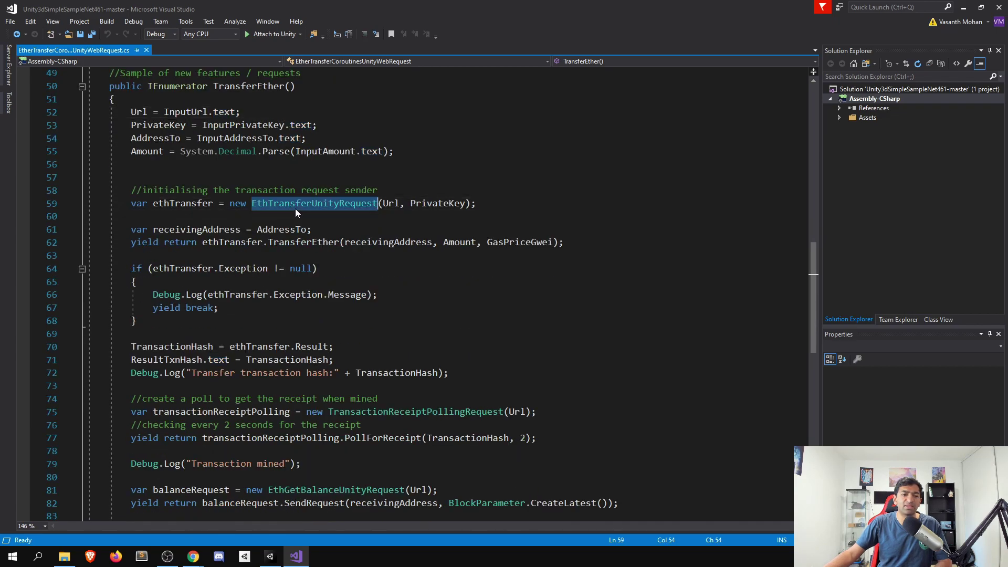
{"action": "left_click", "coordinate": [456, 254]}
{"action": "left_click", "coordinate": [390, 205]}
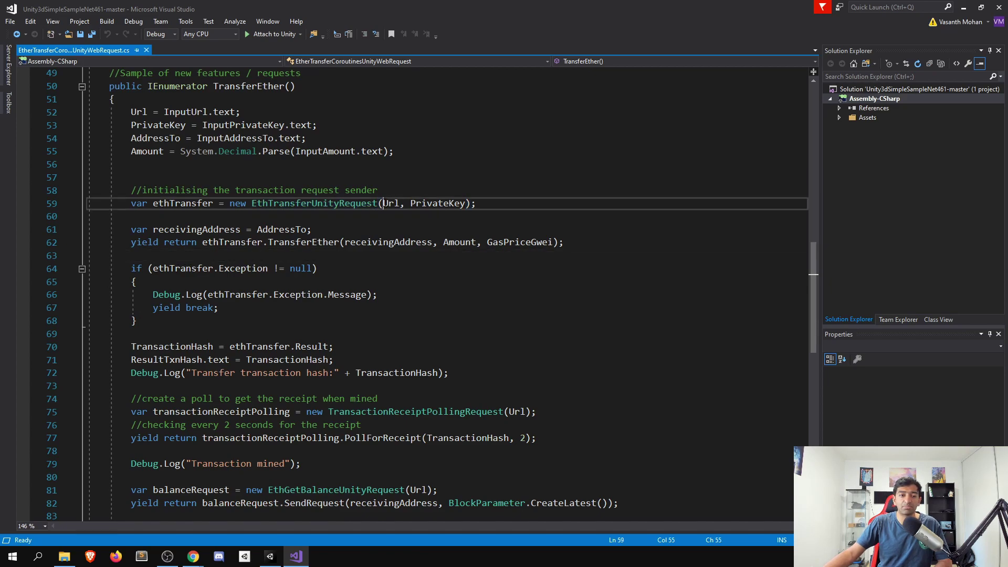
{"action": "double_click", "coordinate": [438, 203]}
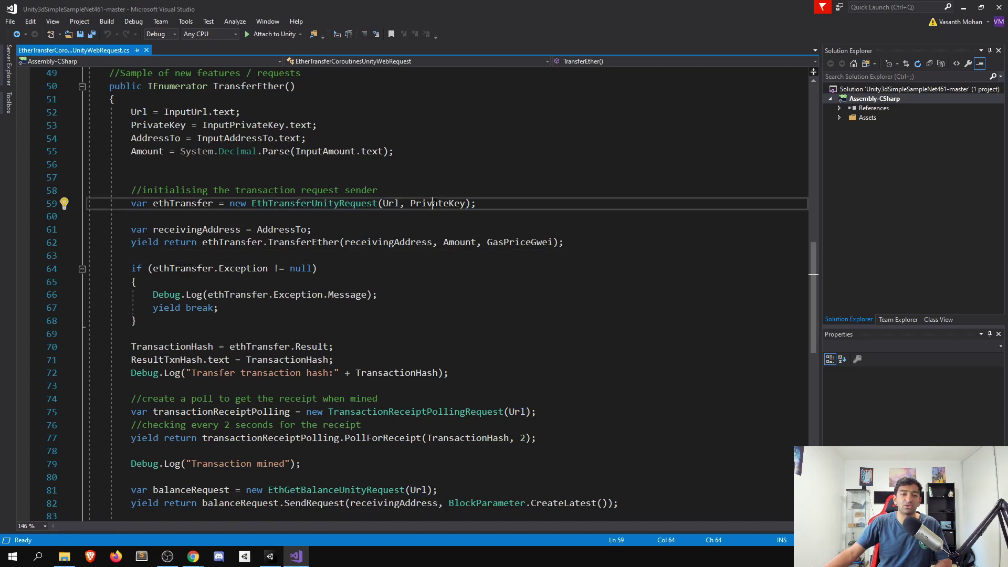
{"action": "left_click", "coordinate": [544, 231]}
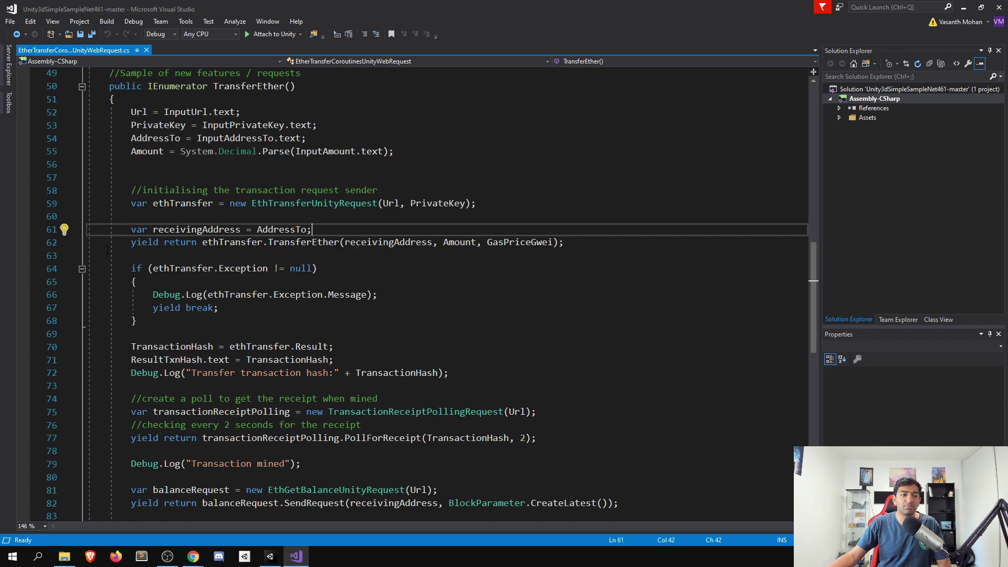
{"action": "left_click", "coordinate": [140, 245]}
{"action": "left_click", "coordinate": [310, 242]}
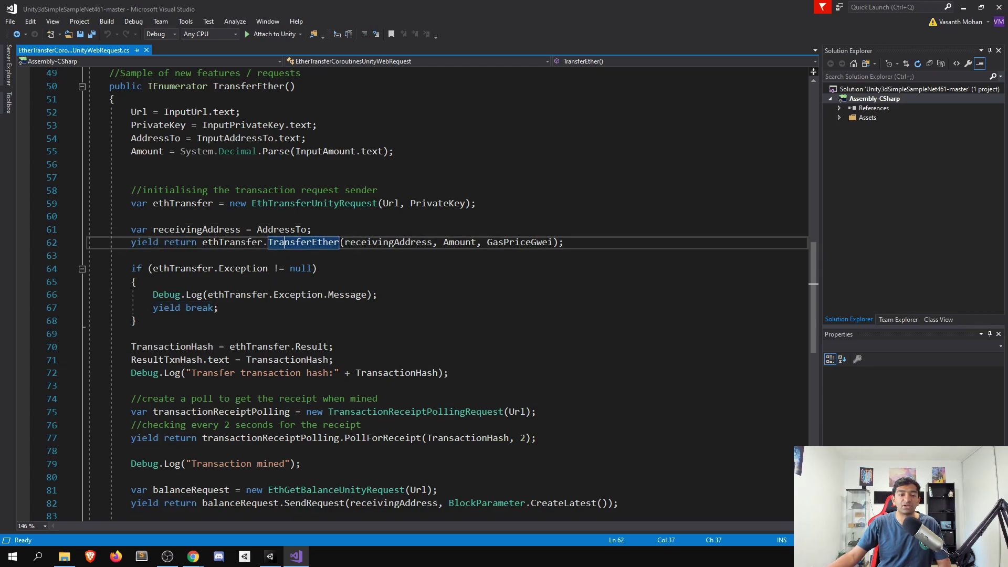
{"action": "left_click", "coordinate": [378, 241]}
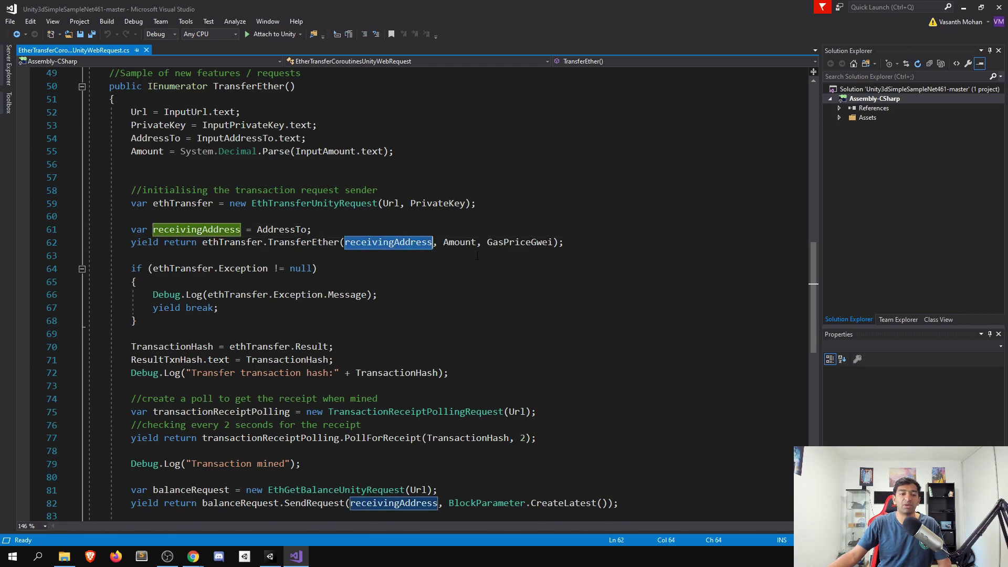
- Search the script for GasPriceGwei, finding its declaration as 2
{"action": "triple_click", "coordinate": [461, 244]}
{"action": "left_click", "coordinate": [520, 242]}
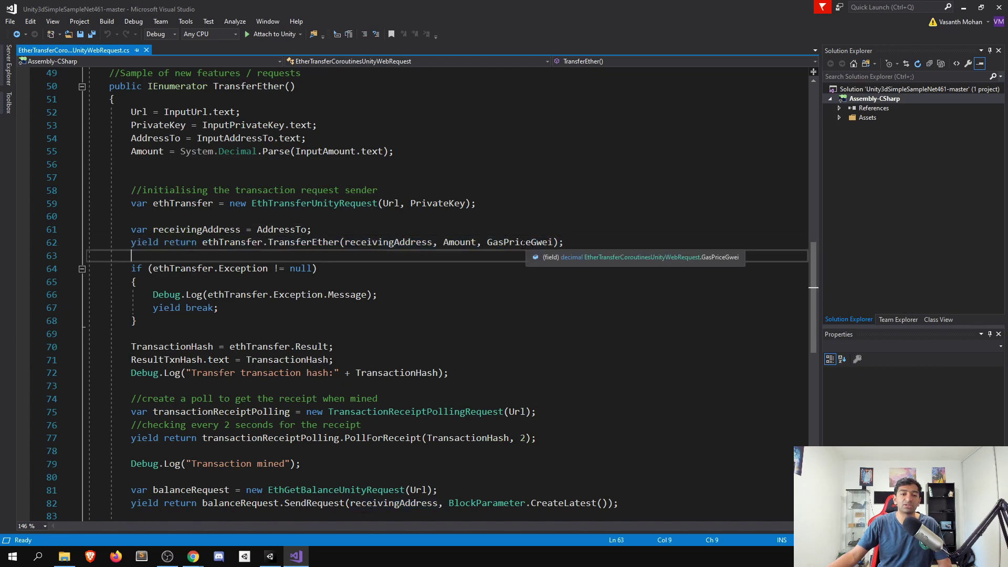
{"action": "key", "text": "Down"}
{"action": "key", "text": "Down"}
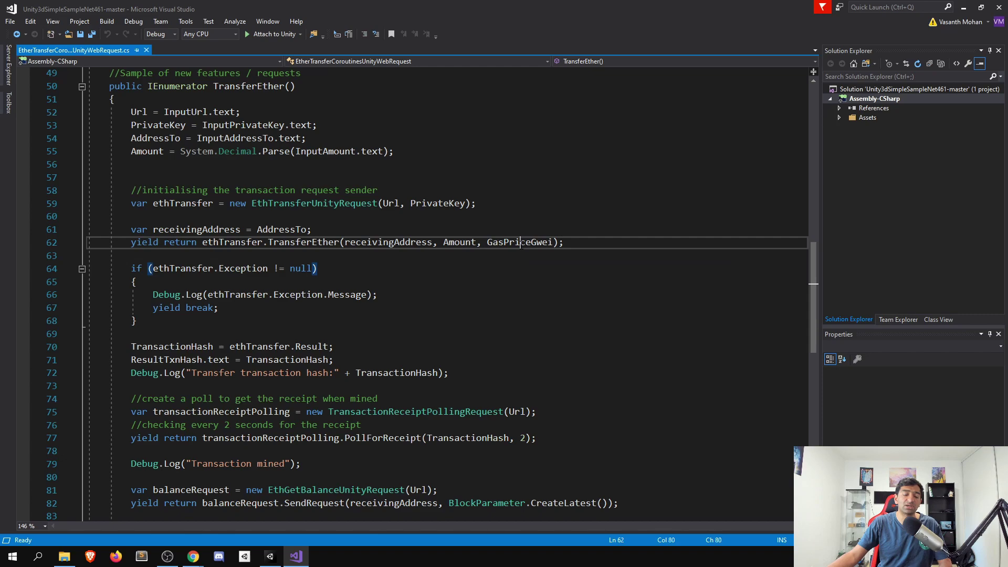
{"action": "double_click", "coordinate": [521, 243]}
{"action": "key", "text": "ctrl+f"}
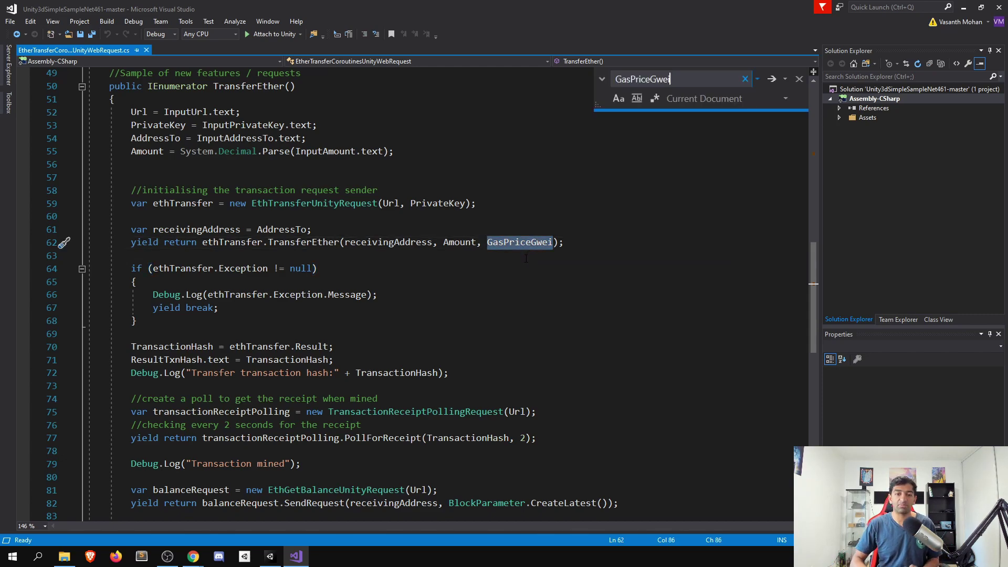
{"action": "key", "text": "Return"}
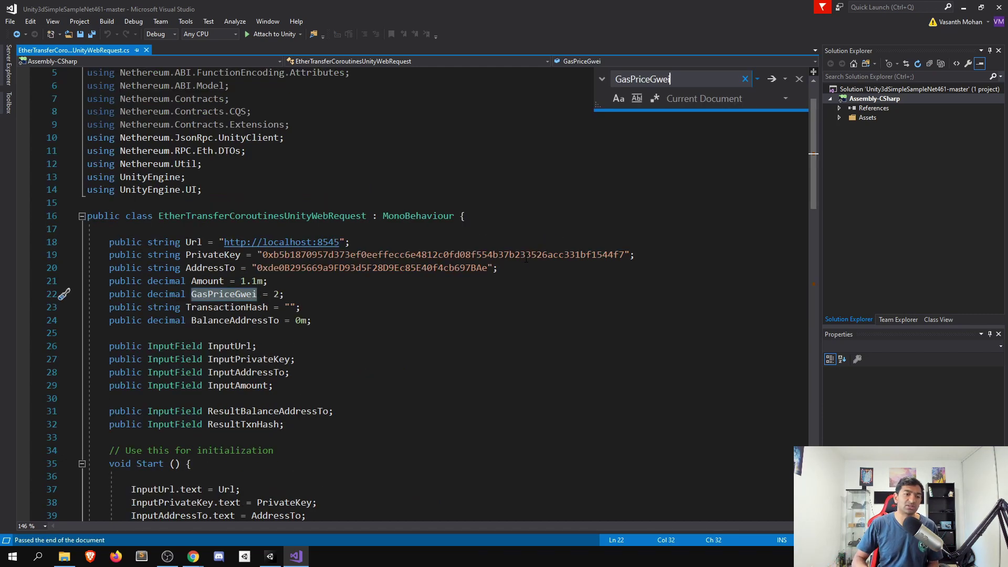
{"action": "key", "text": "Return"}
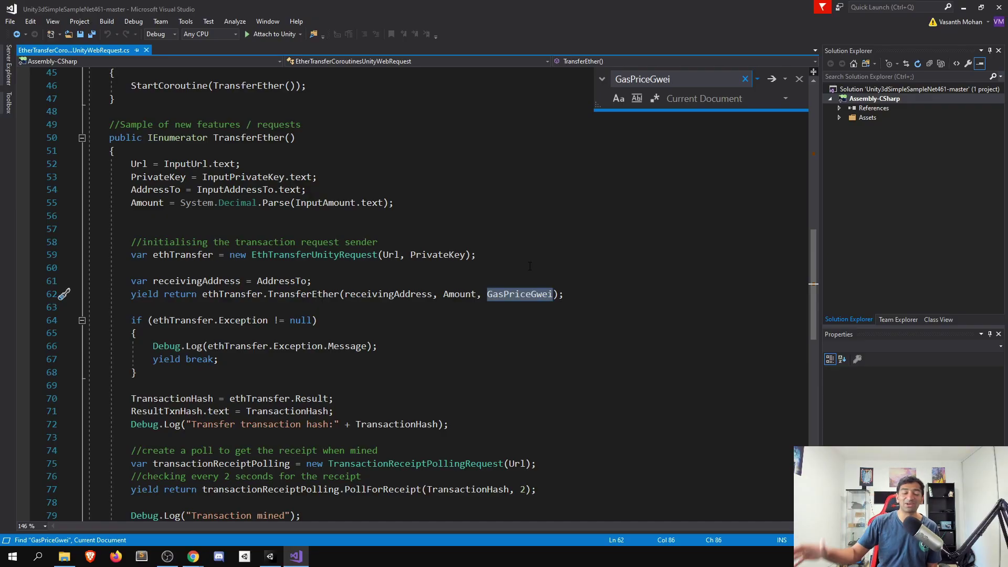
{"action": "left_click", "coordinate": [525, 256]}
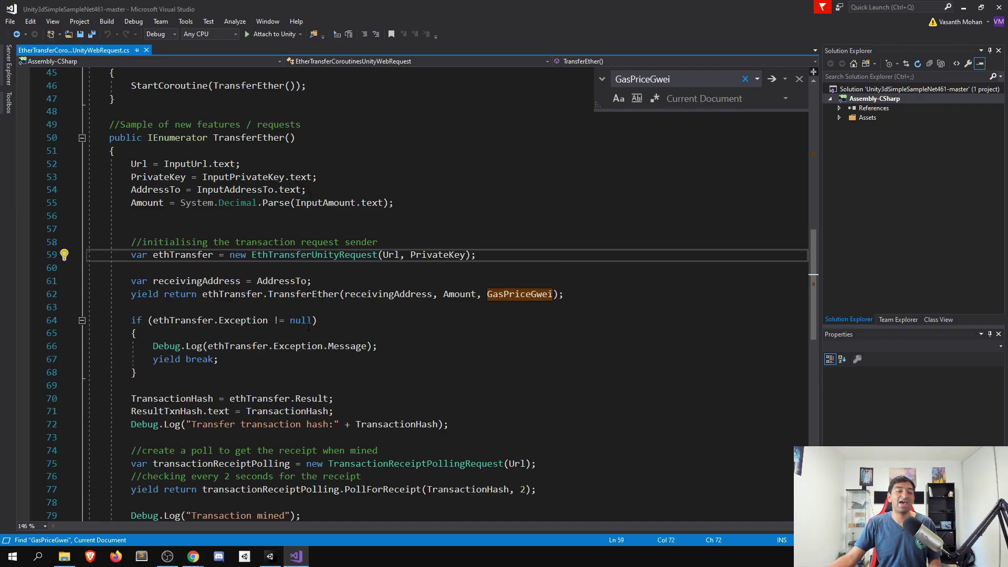
- Review the rest of the coroutine past the exception check, down to the mined log
{"action": "scroll", "coordinate": [348, 244], "scroll_direction": "down", "scroll_amount": 1}
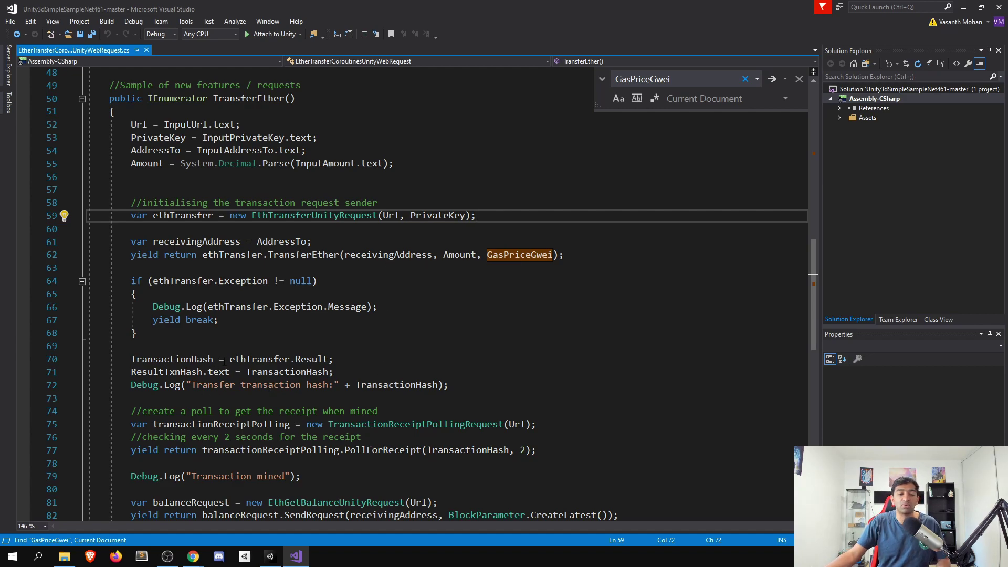
{"action": "left_click", "coordinate": [137, 333]}
{"action": "scroll", "coordinate": [311, 422], "scroll_direction": "down", "scroll_amount": 1}
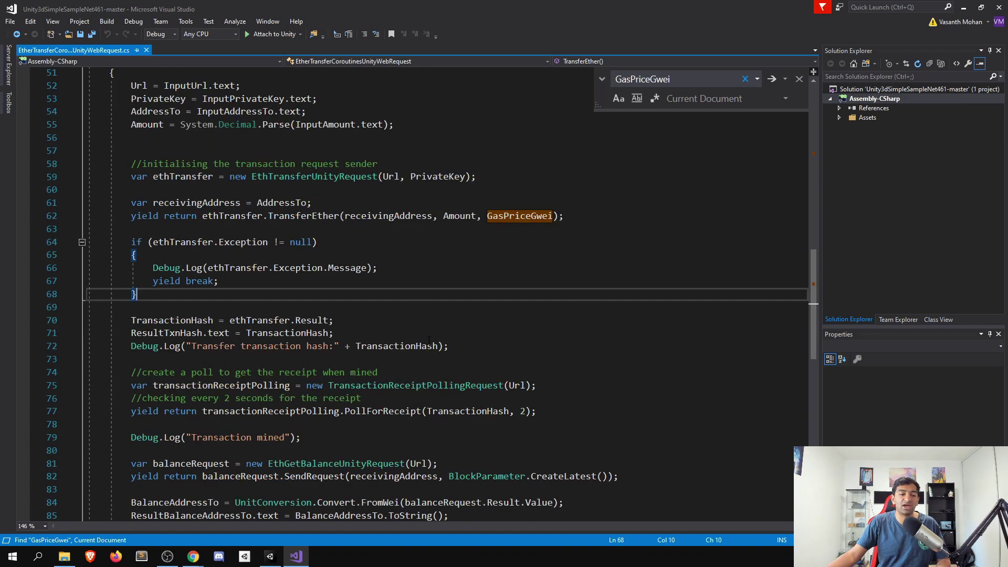
{"action": "scroll", "coordinate": [294, 410], "scroll_direction": "down", "scroll_amount": 1}
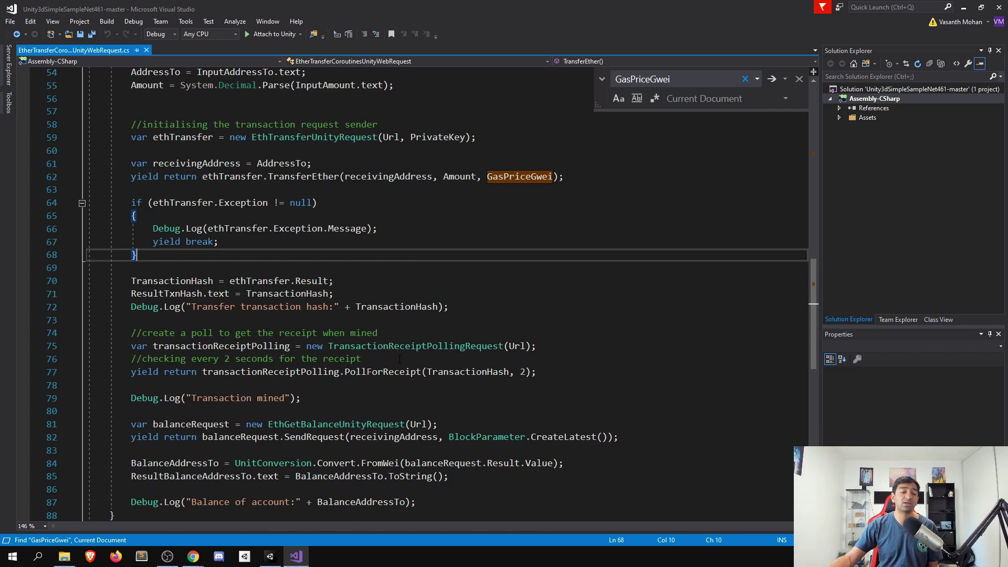
{"action": "scroll", "coordinate": [263, 372], "scroll_direction": "down", "scroll_amount": 1}
{"action": "left_click", "coordinate": [294, 359]}
{"action": "key", "text": "Up"}
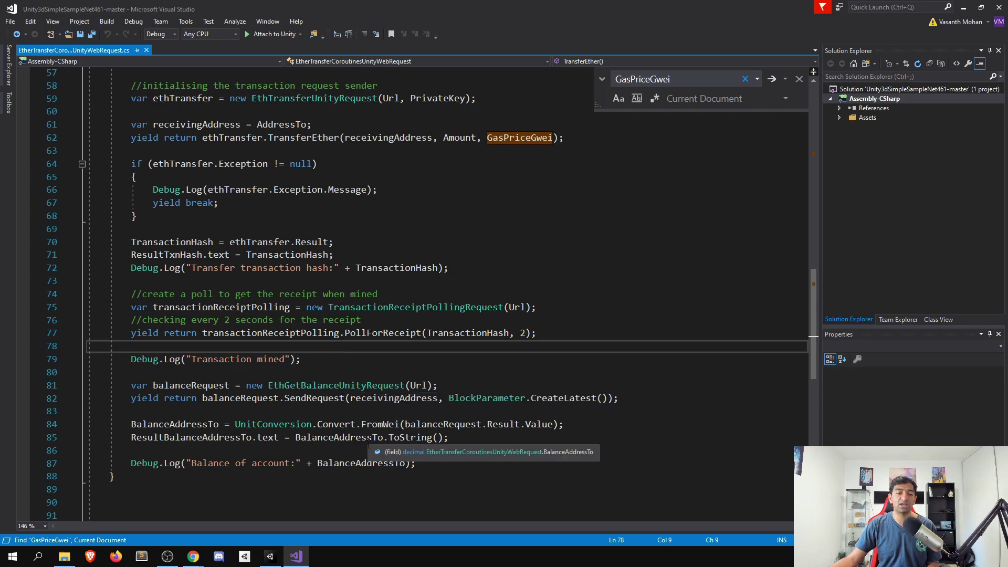
{"action": "key", "text": "alt+Tab"}
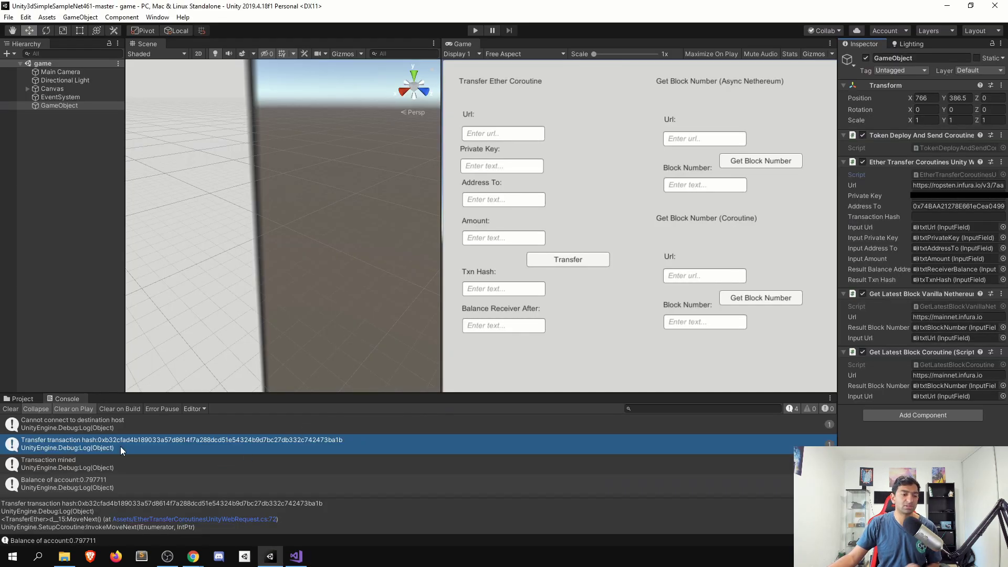
{"action": "left_click", "coordinate": [73, 484]}
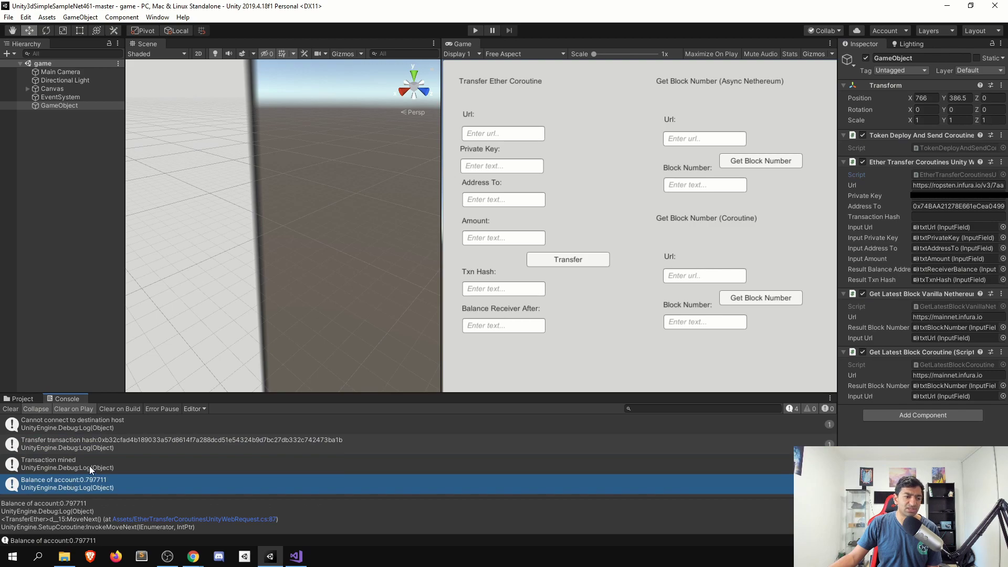
{"action": "left_click", "coordinate": [89, 465]}
{"action": "left_click", "coordinate": [74, 448]}
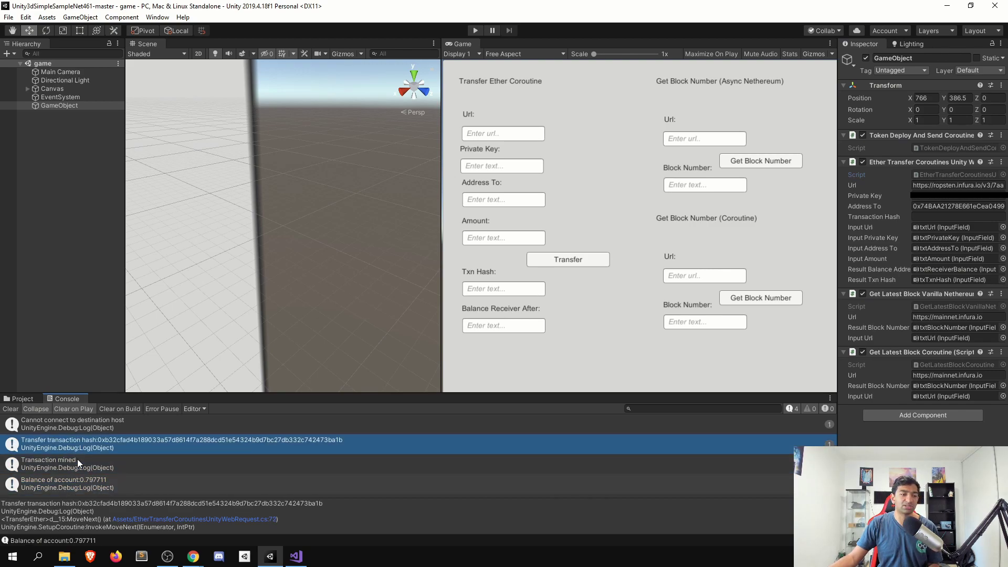
{"action": "left_click", "coordinate": [77, 460]}
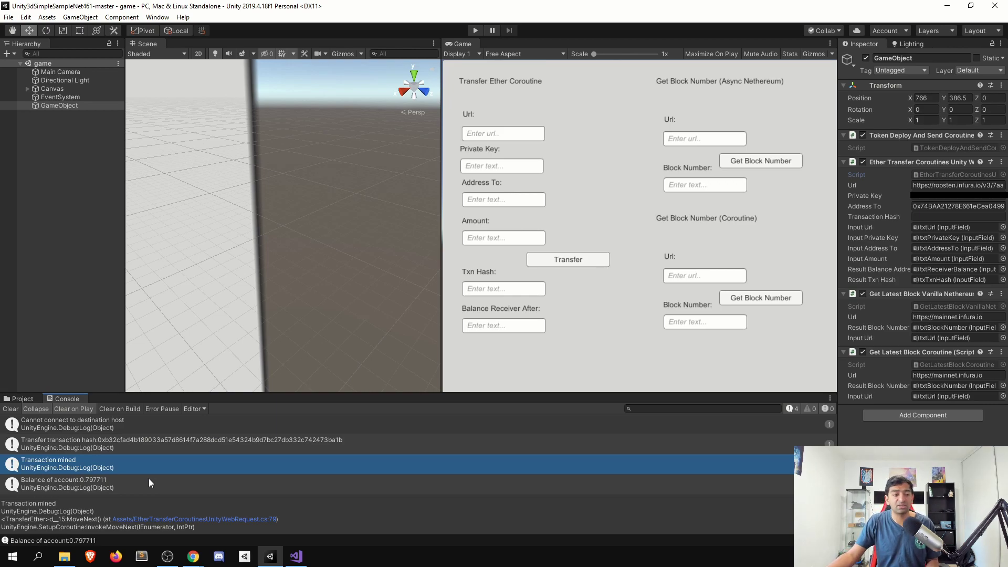
{"action": "left_click", "coordinate": [131, 491]}
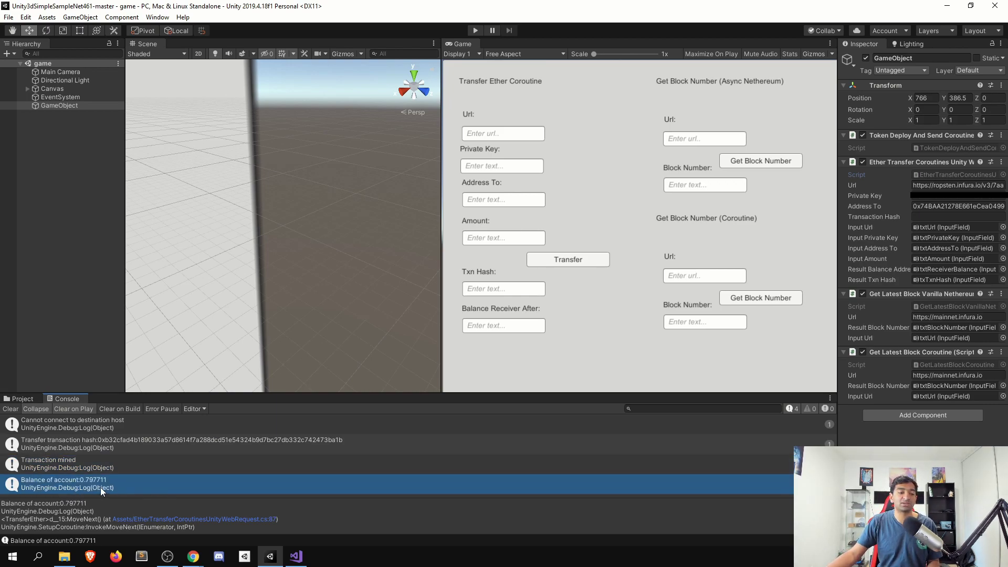
{"action": "left_click", "coordinate": [296, 558]}
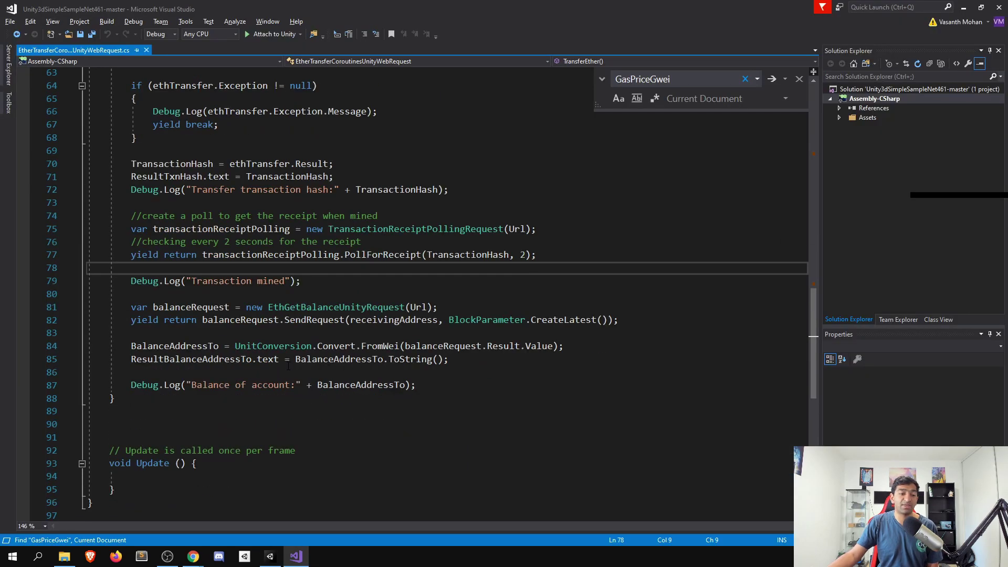
{"action": "scroll", "coordinate": [288, 366], "scroll_direction": "down", "scroll_amount": 3}
{"action": "scroll", "coordinate": [372, 402], "scroll_direction": "up", "scroll_amount": 3}
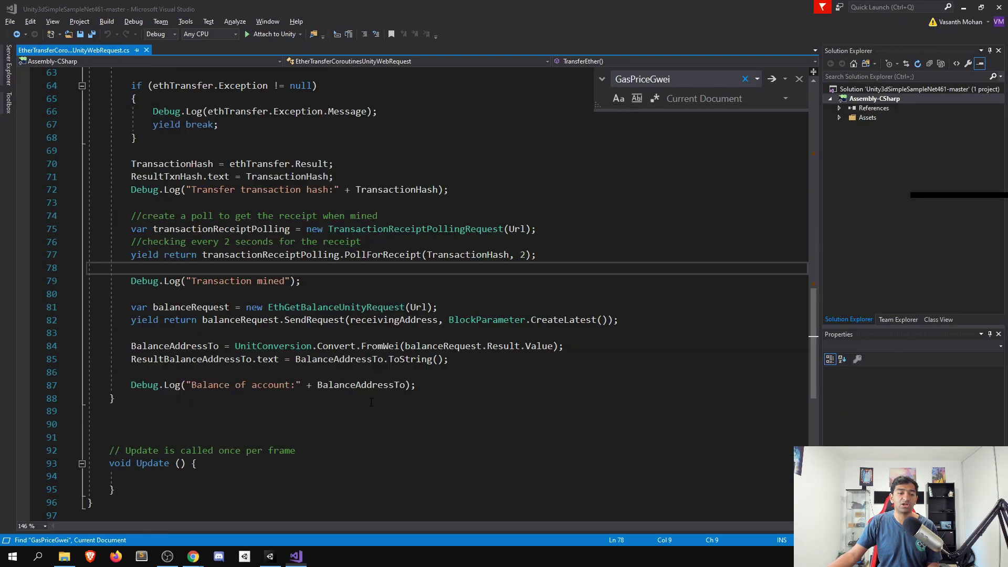
{"action": "key", "text": "alt+Tab"}
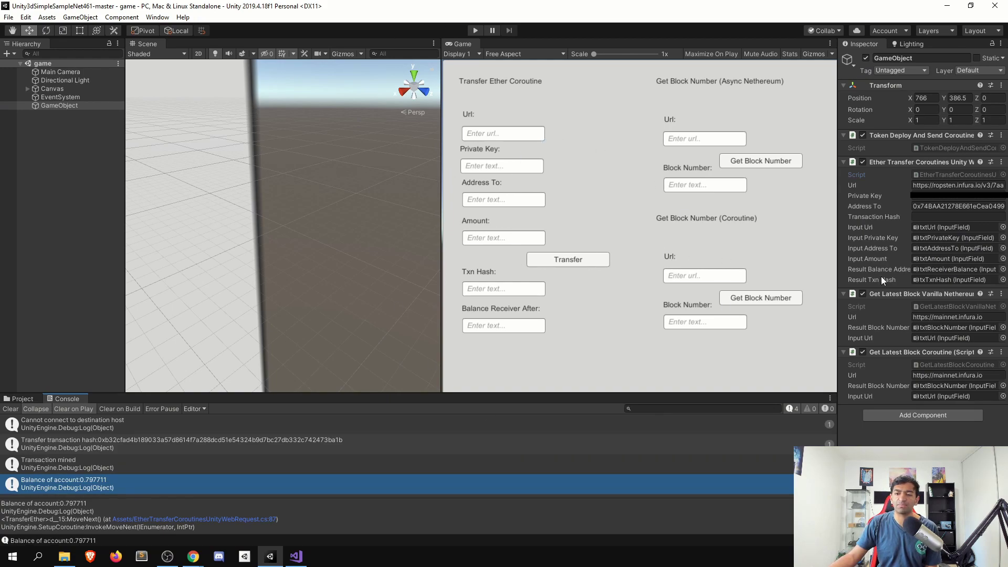
{"action": "key", "text": "alt+Tab"}
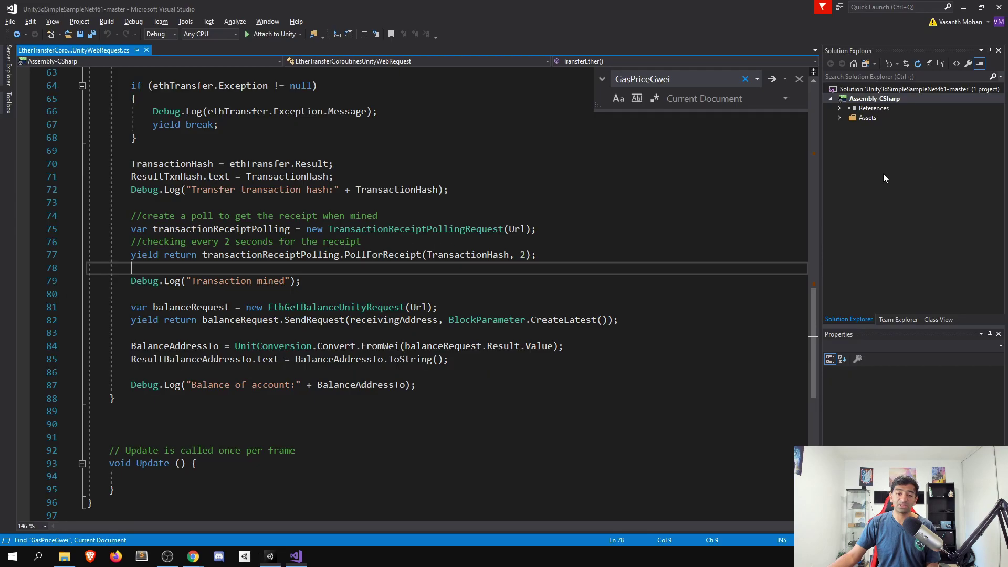
{"action": "scroll", "coordinate": [627, 237], "scroll_direction": "up", "scroll_amount": 15}
{"action": "scroll", "coordinate": [516, 240], "scroll_direction": "up", "scroll_amount": 2}
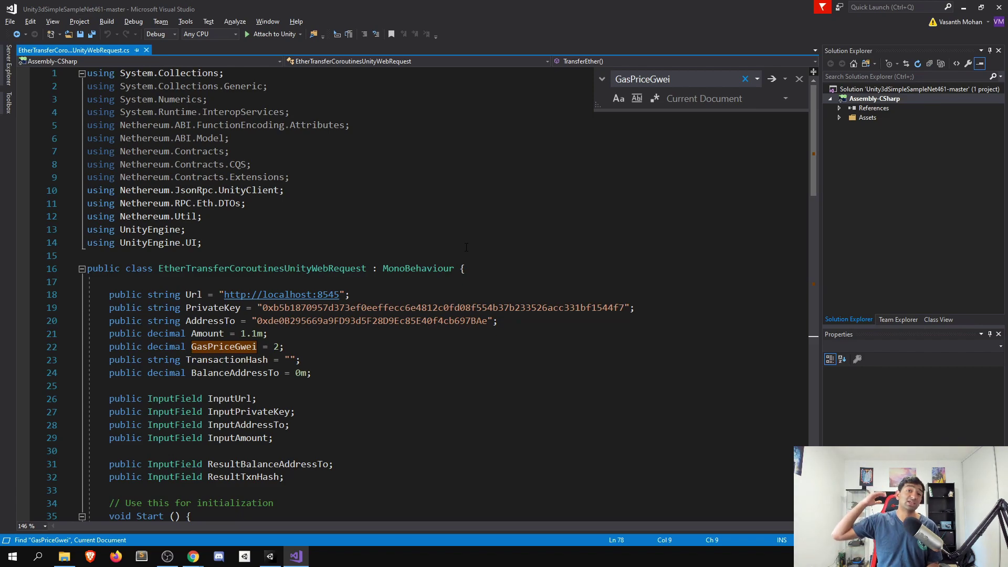
{"action": "key", "text": "alt+Tab"}
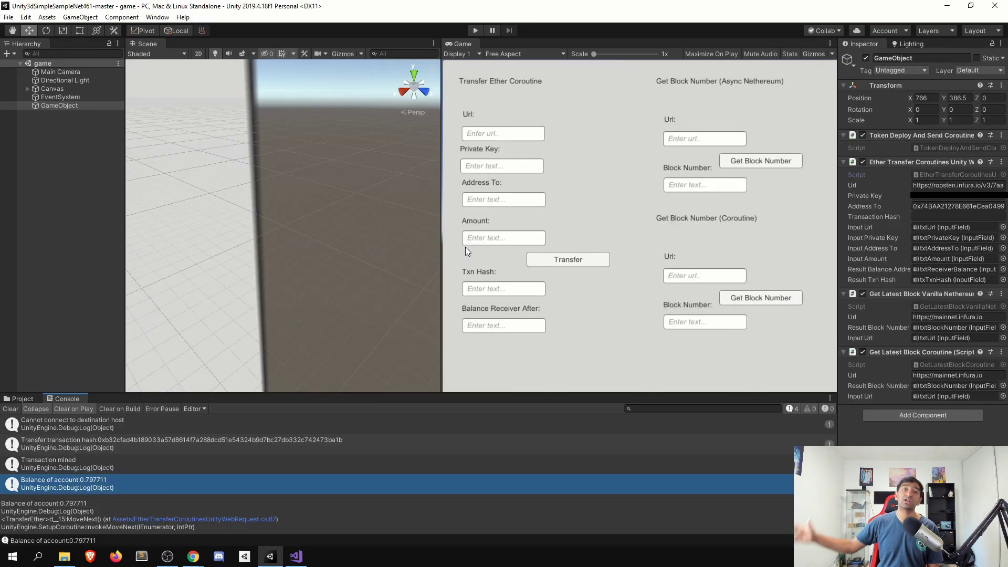